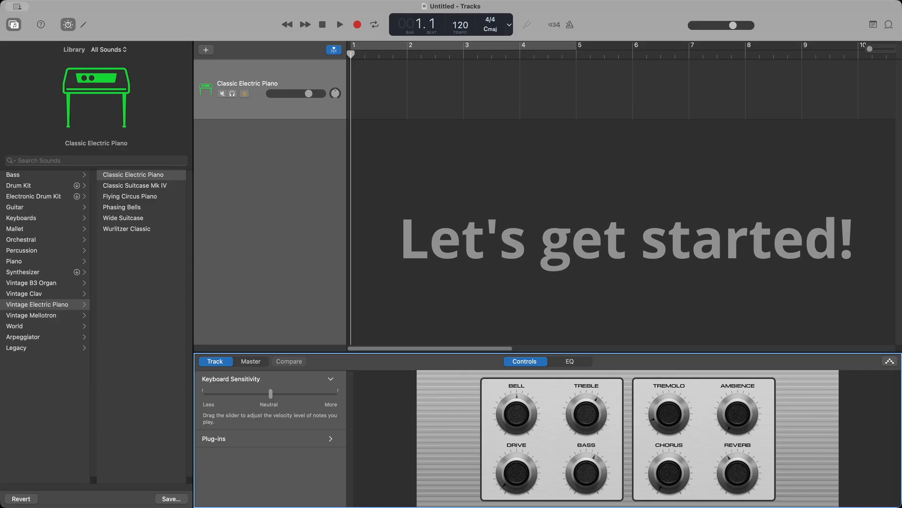
Step: Open the Piano Roll editor for the new Classic Electric Piano track
click(83, 24)
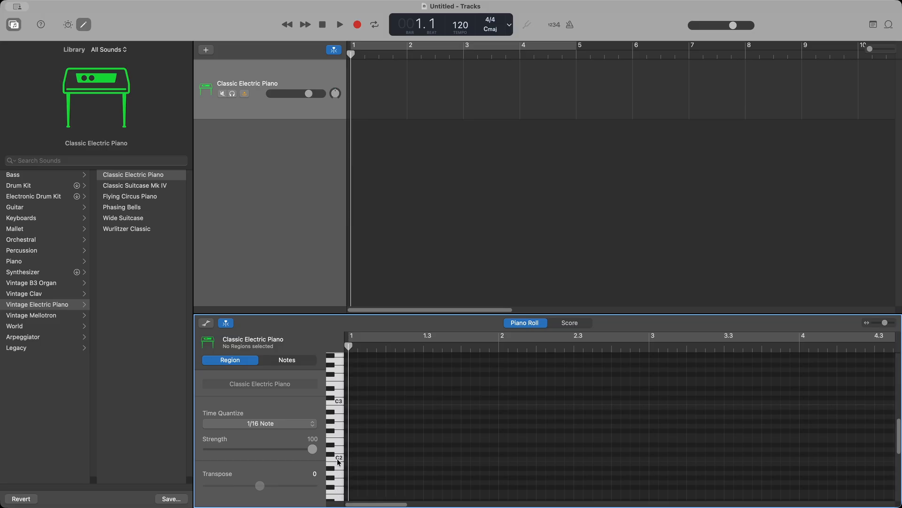
Step: Audition pitches on the Piano Roll keyboard's lower octaves
drag(340, 474, 339, 427)
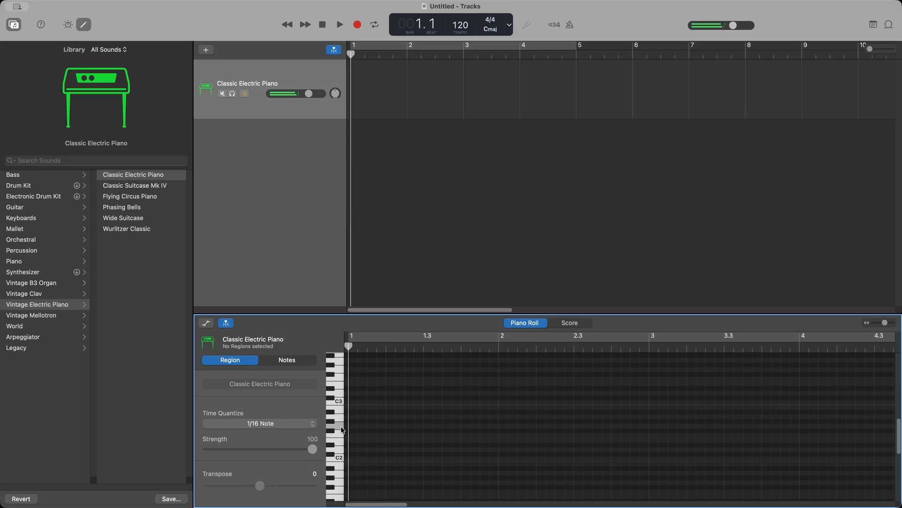
click(339, 434)
click(340, 419)
click(340, 401)
click(338, 446)
click(336, 418)
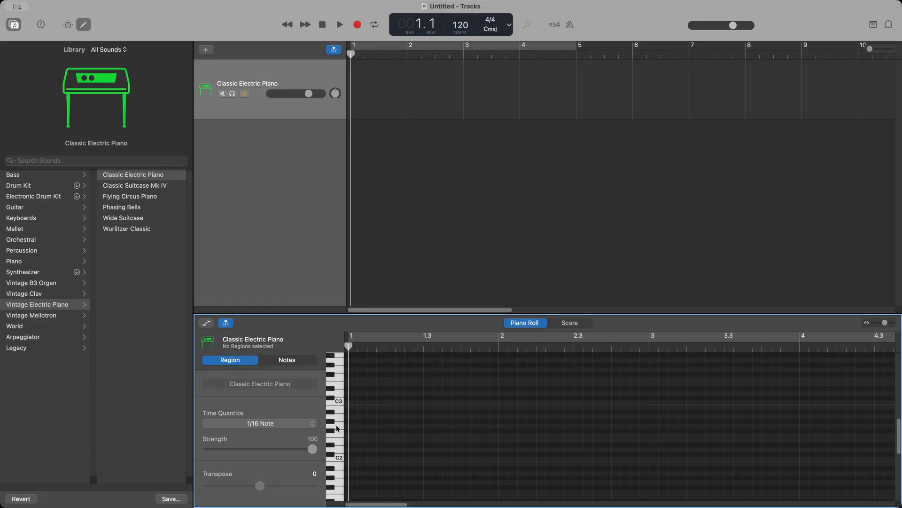
mouse_move(337, 429)
mouse_down()
mouse_move(338, 440)
mouse_move(340, 399)
mouse_move(339, 420)
mouse_up()
Step: Audition notes around C5 and draw a short G5 note at the start of bar 1
scroll(338, 420, up, 8)
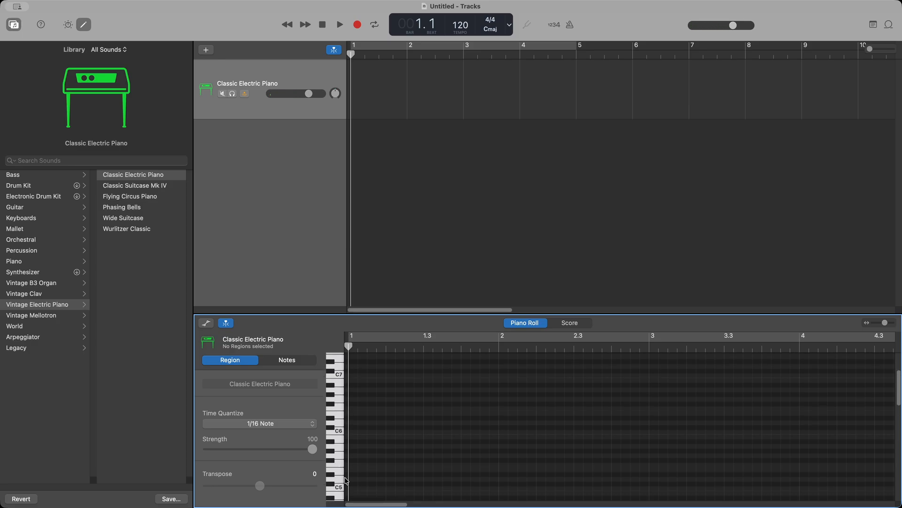
drag(339, 481, 340, 454)
click(339, 454)
click(338, 455)
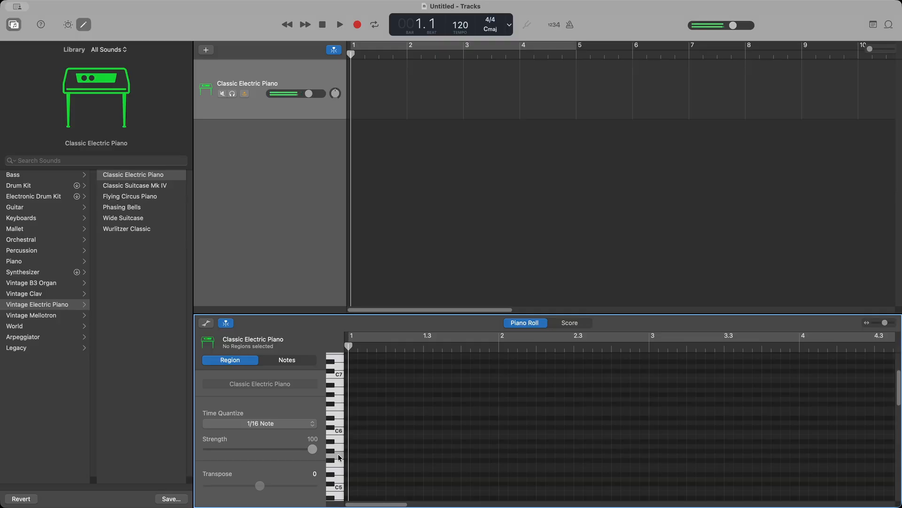
click(338, 455)
click(338, 488)
click(338, 474)
click(351, 455)
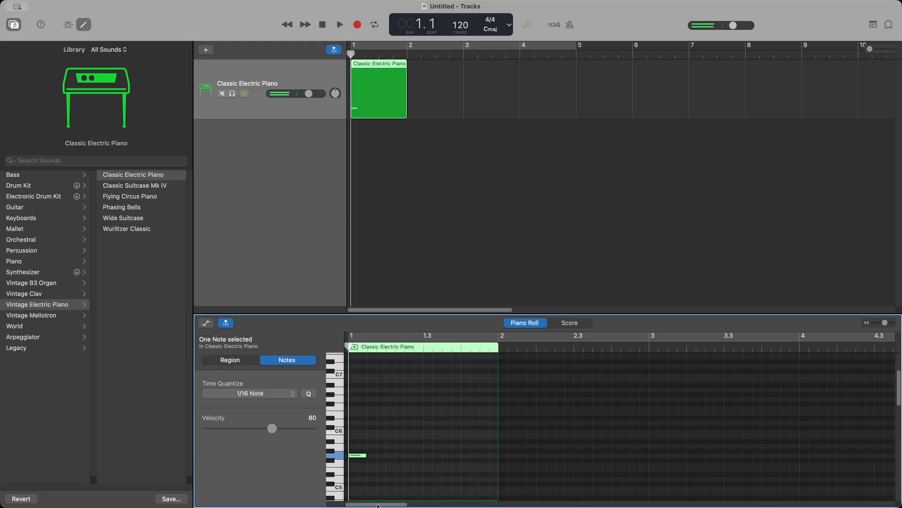
Step: Shorten the G5 note and add three more G5 notes after it in beat 1
key(space)
key(space)
drag(365, 455, 358, 463)
super+click(363, 455)
super+click(371, 456)
super+click(382, 456)
Step: Play the four-note pattern back from the start of bar 1
key(space)
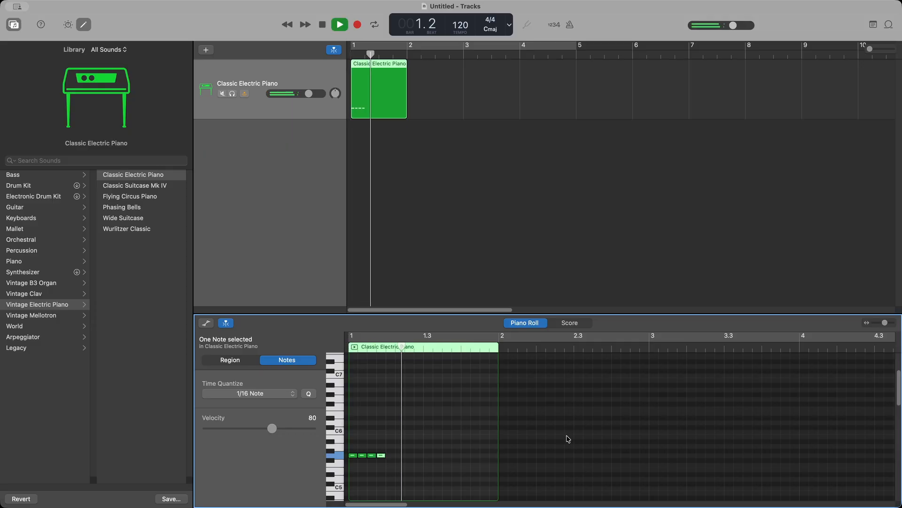
key(space)
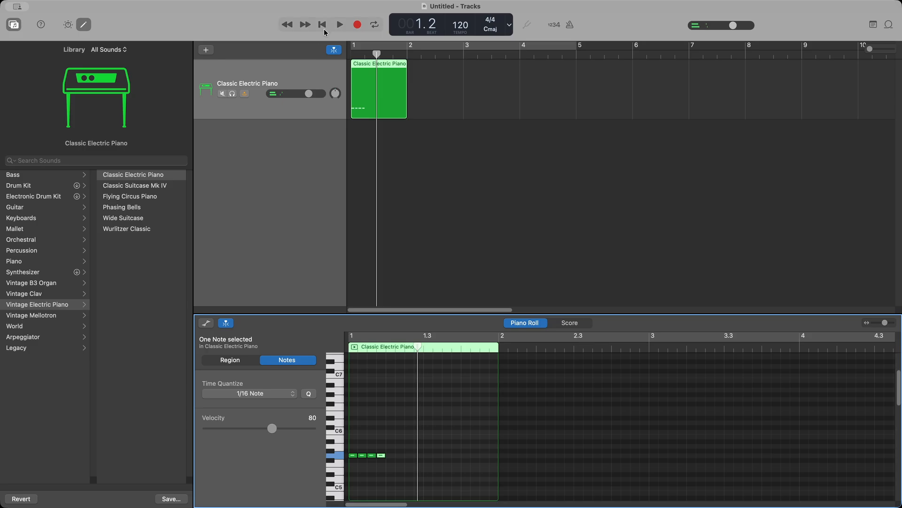
click(322, 24)
key(space)
click(324, 26)
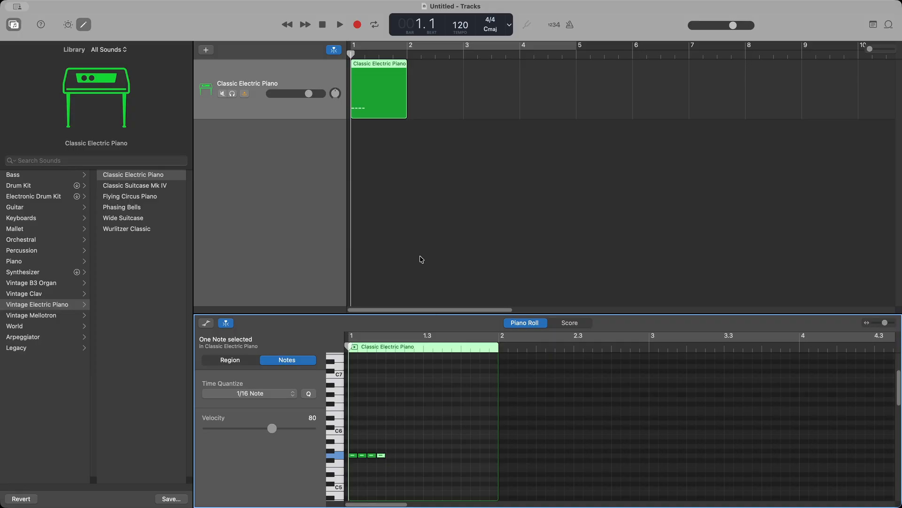
Step: Turn on Cycle and shorten the cycle range to end at bar 2
click(374, 25)
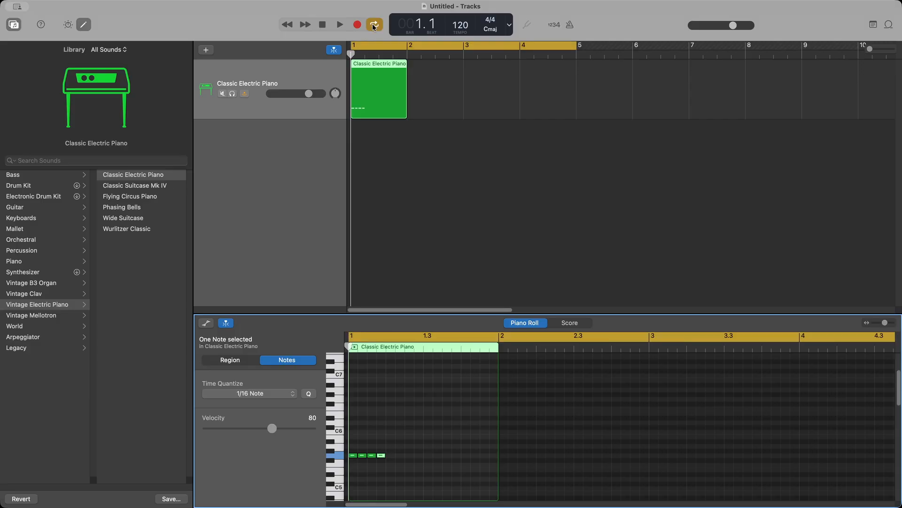
click(574, 43)
drag(573, 43, 411, 51)
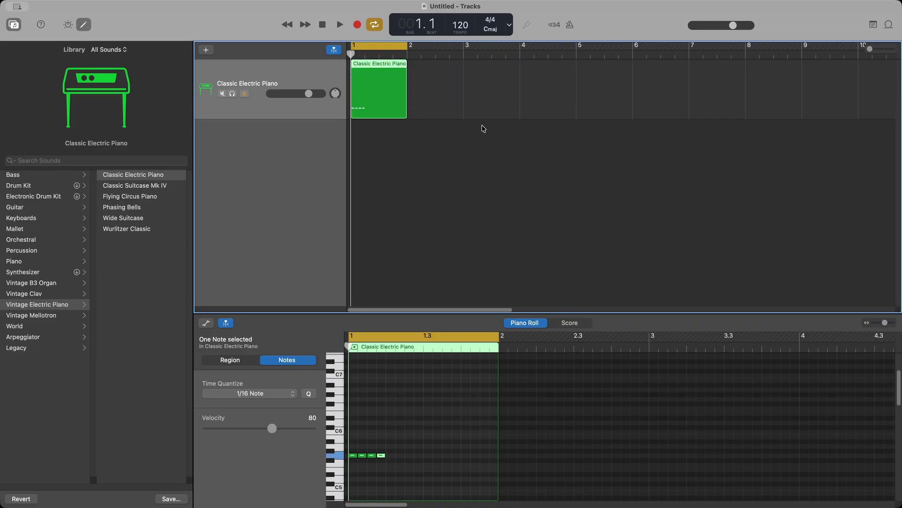
Step: Play the one-bar loop, then show the Synthesizer categories in the Library
click(343, 26)
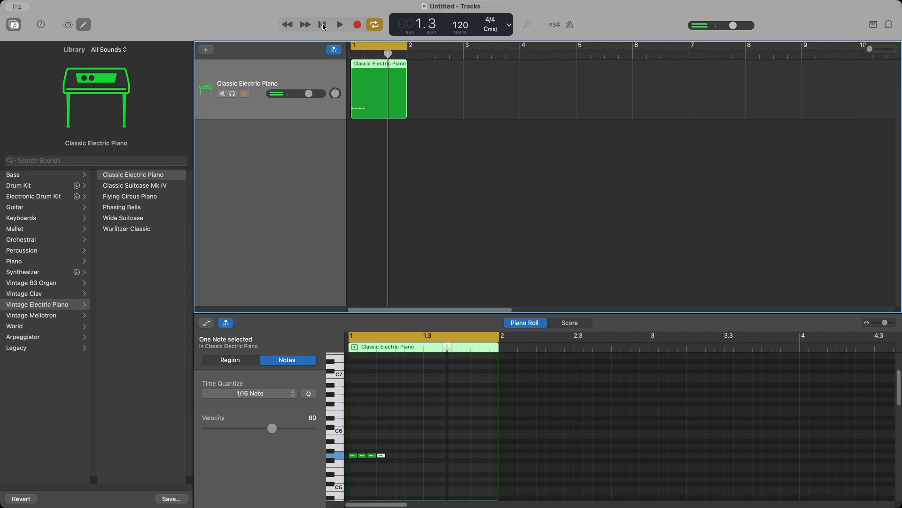
click(342, 26)
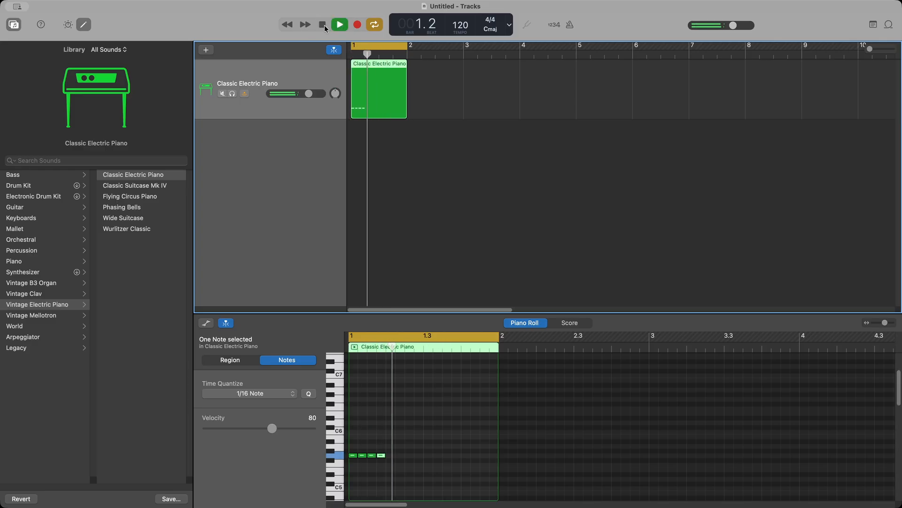
click(323, 26)
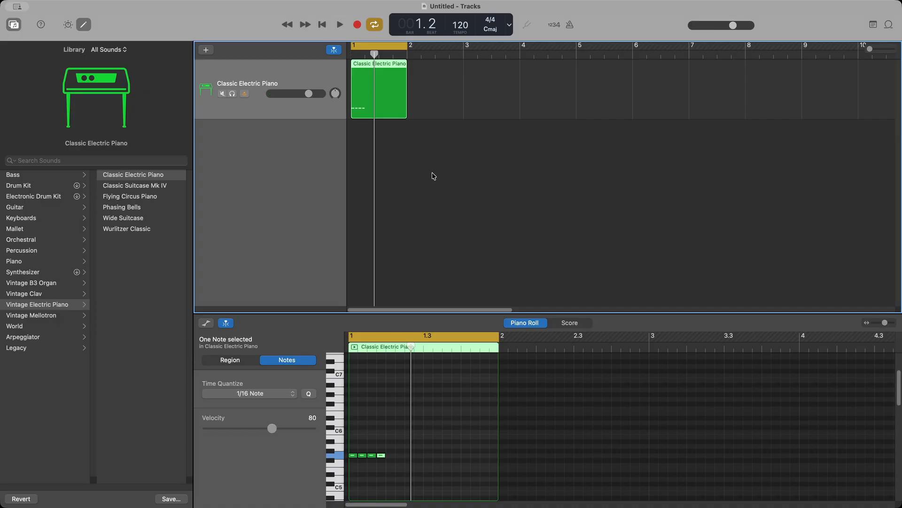
click(340, 25)
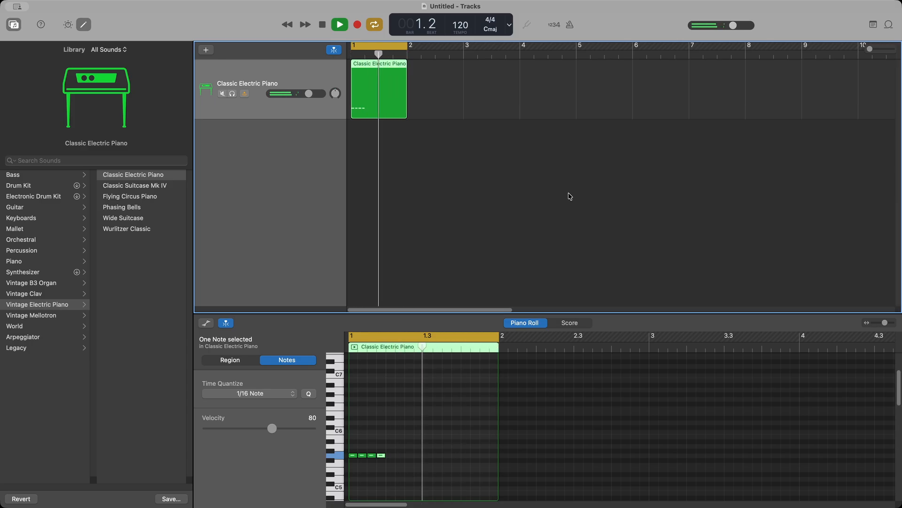
click(322, 26)
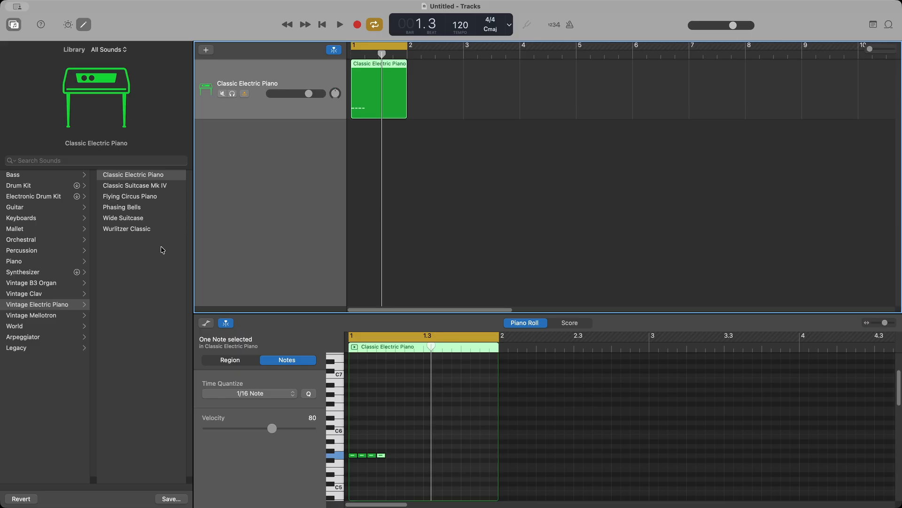
click(31, 273)
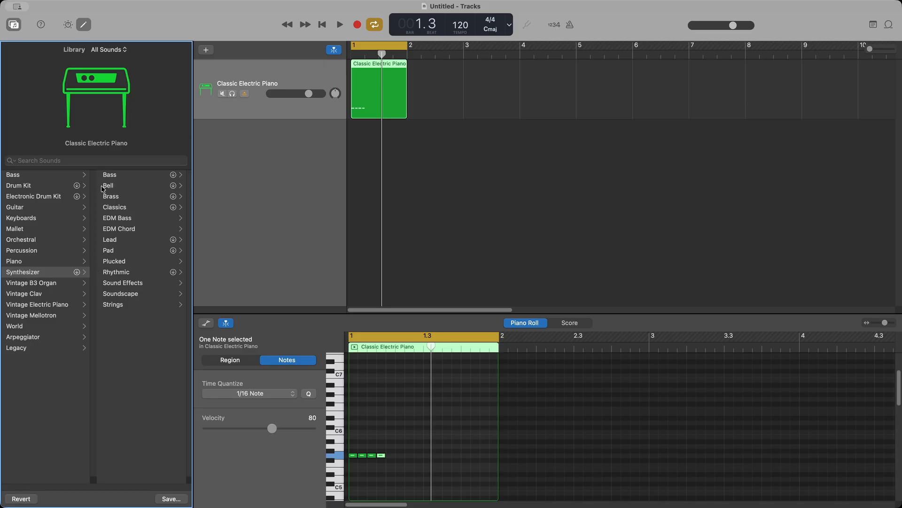
Step: Audition Bell sounds like Air Bells and Charm Bells on the loop, then choose Sweet Luck Chime
click(116, 186)
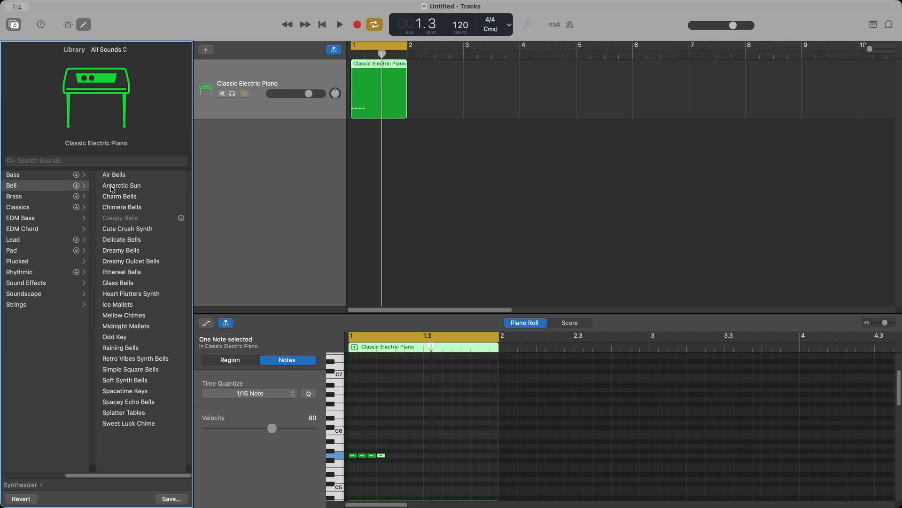
click(340, 25)
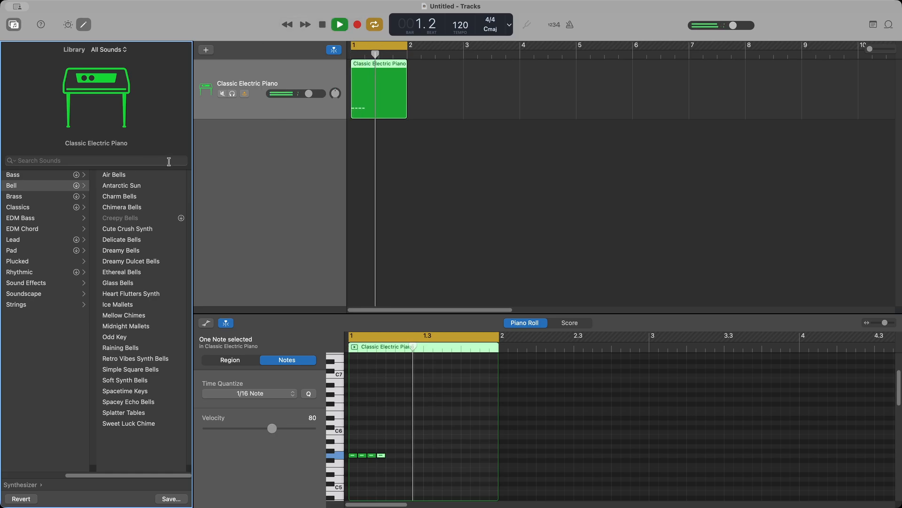
click(152, 175)
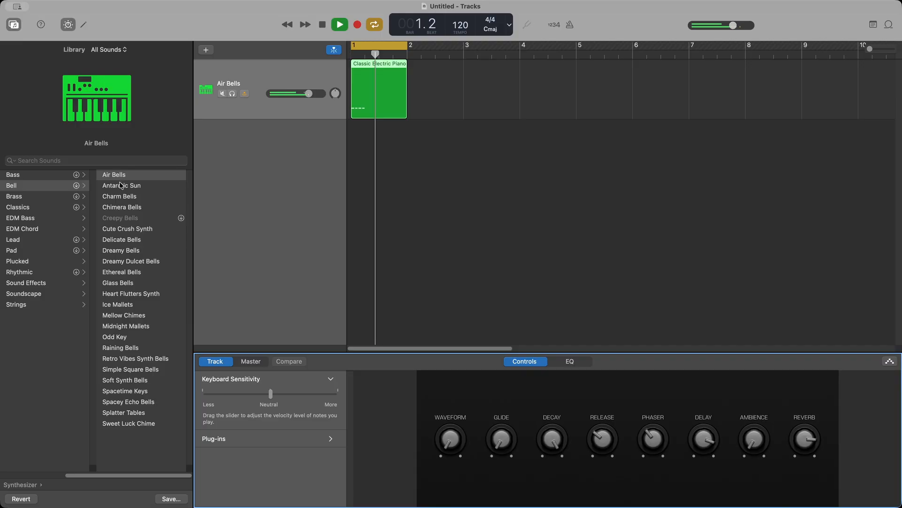
click(120, 186)
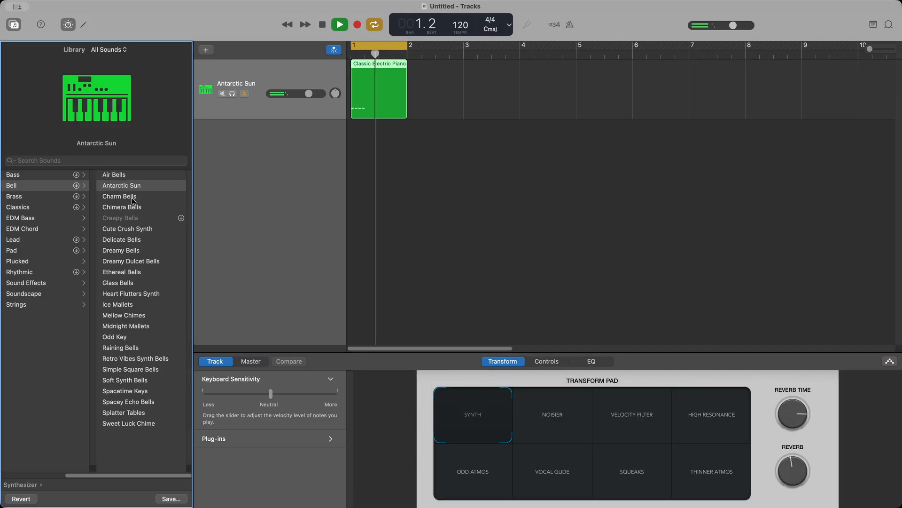
click(133, 199)
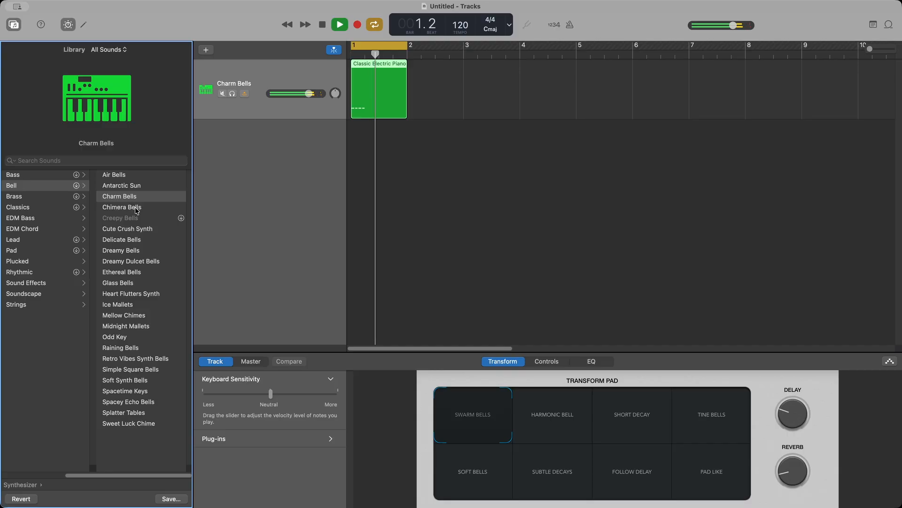
click(136, 209)
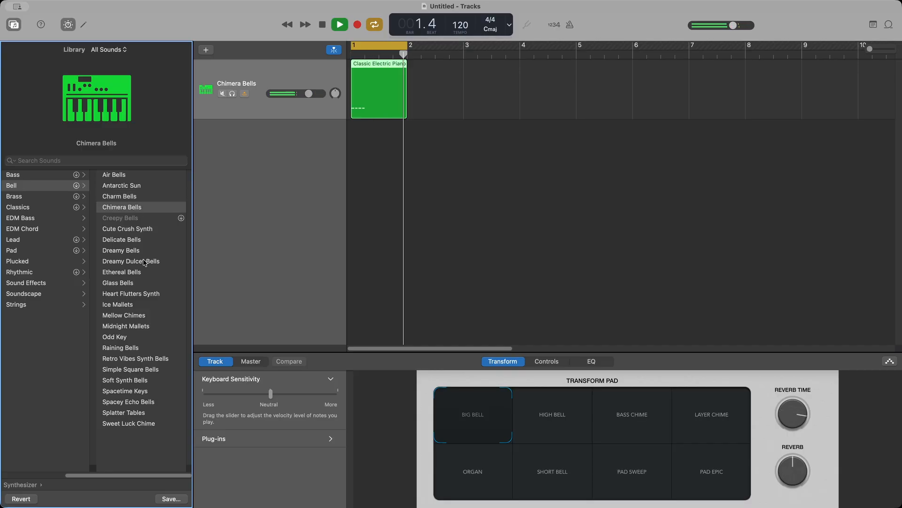
click(138, 232)
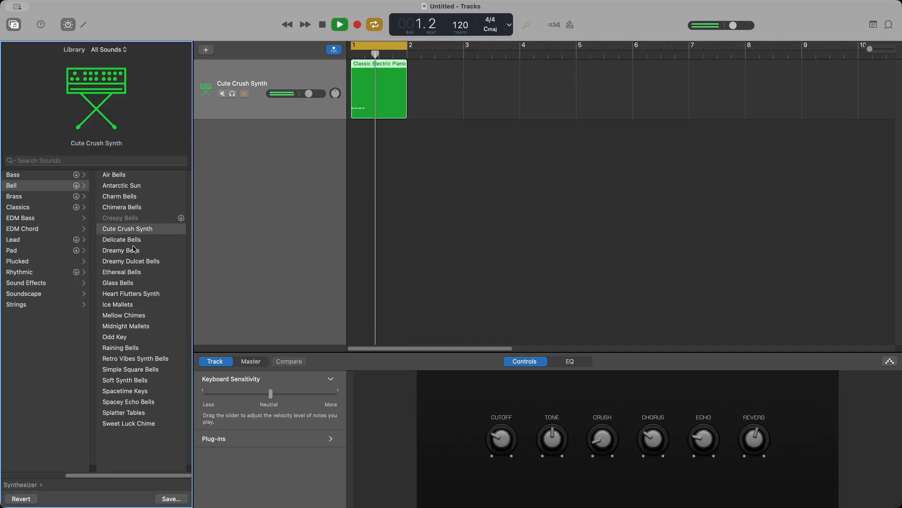
click(133, 242)
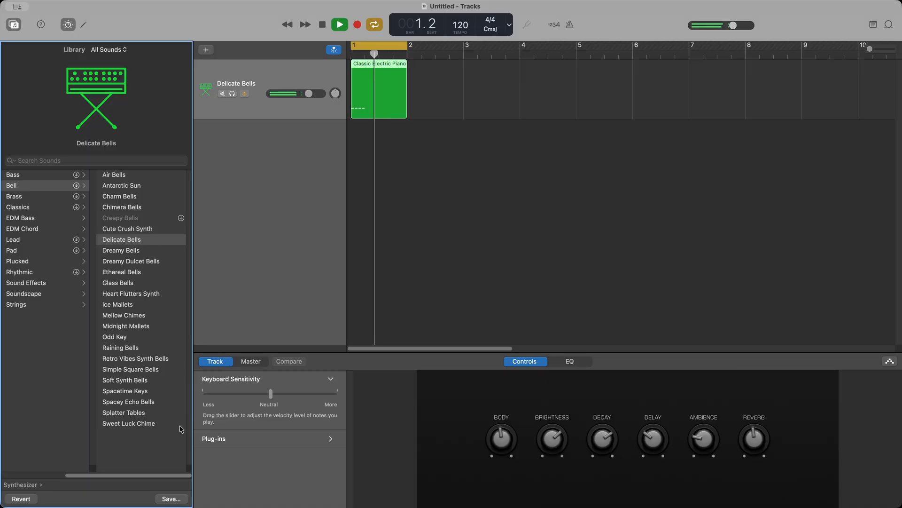
click(148, 424)
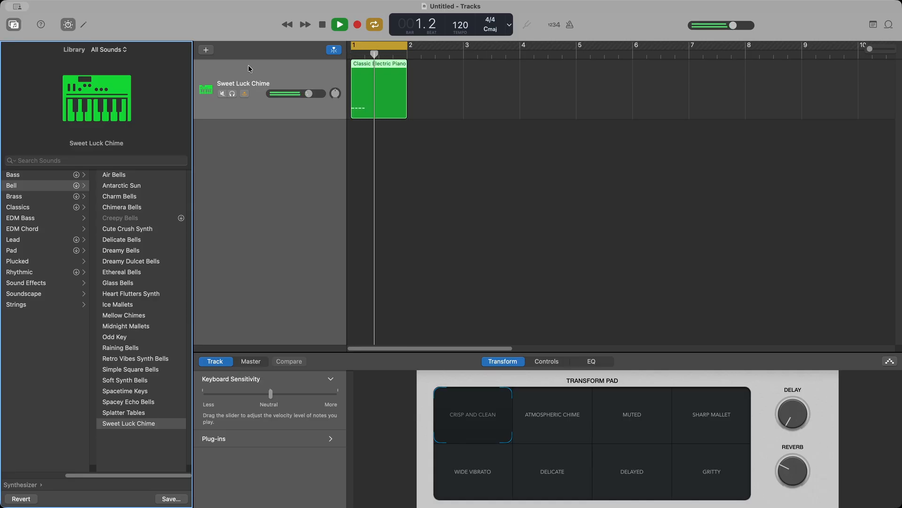
key(space)
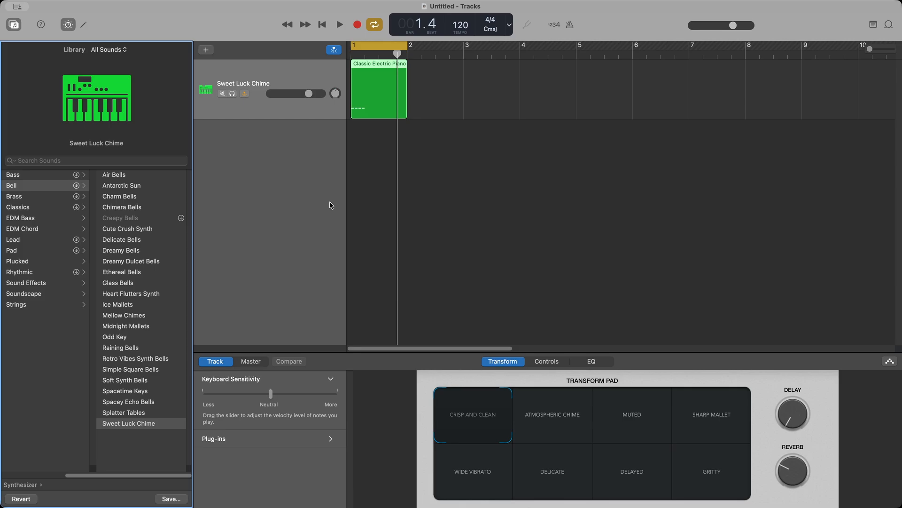
Step: Add a new software instrument track and return the playhead to the song start
click(205, 50)
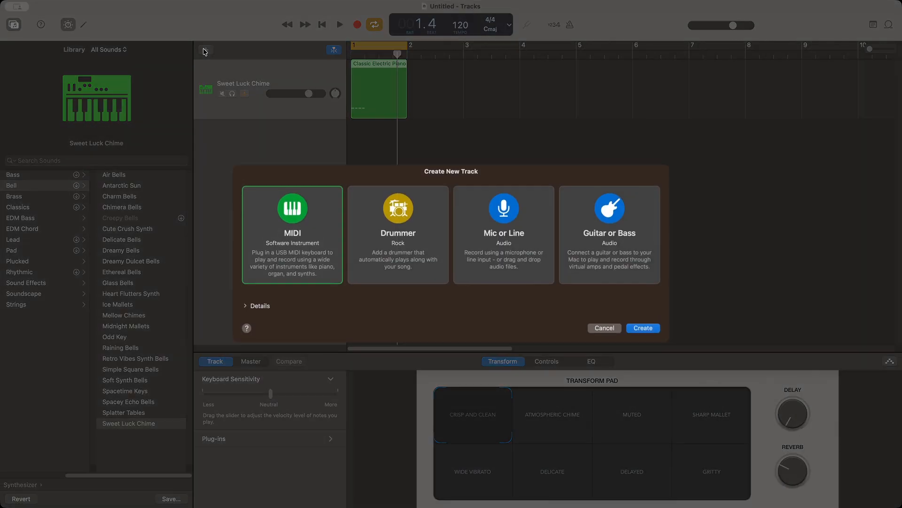
click(641, 329)
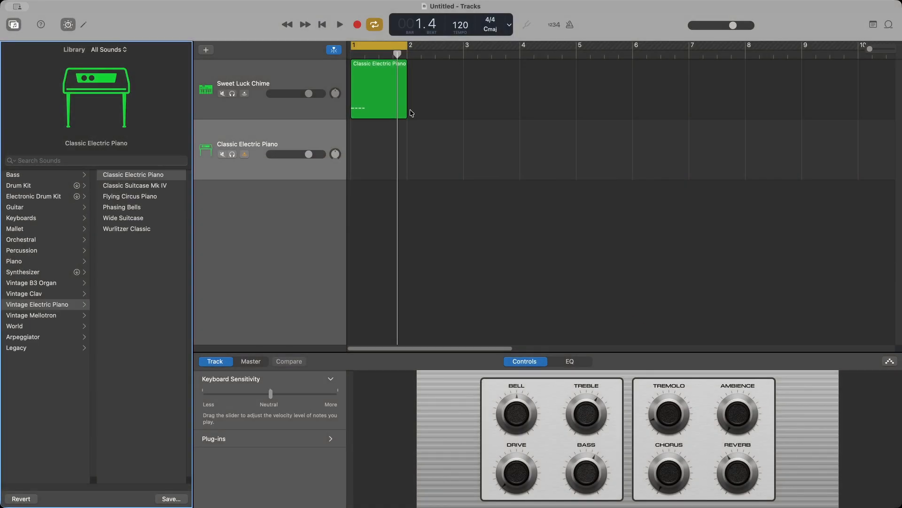
drag(398, 54, 349, 55)
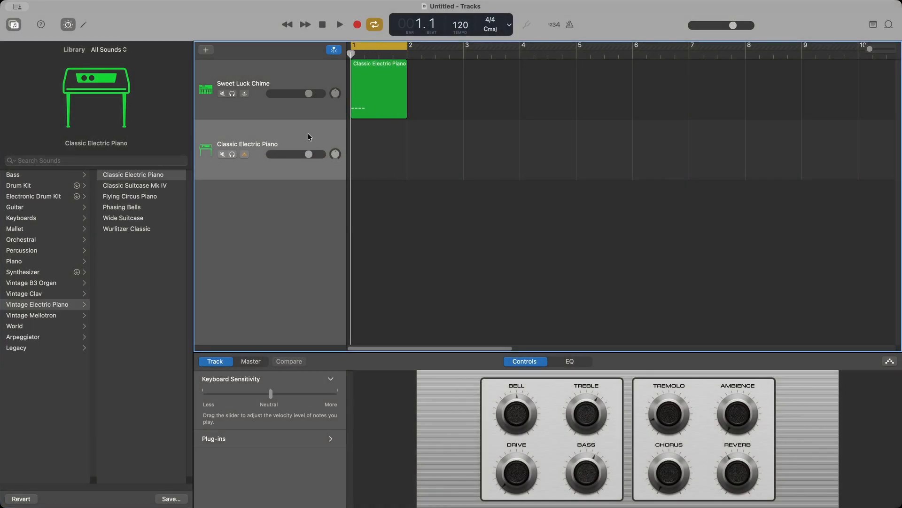
Step: Check the Sweet Luck Chime notes, then draw a first note on the Classic Electric Piano track
click(371, 100)
double_click(382, 96)
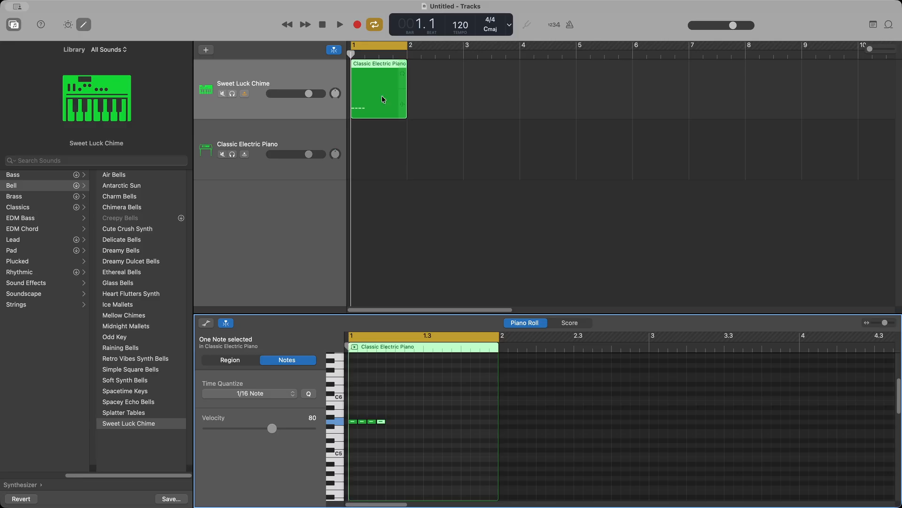
click(342, 423)
click(322, 151)
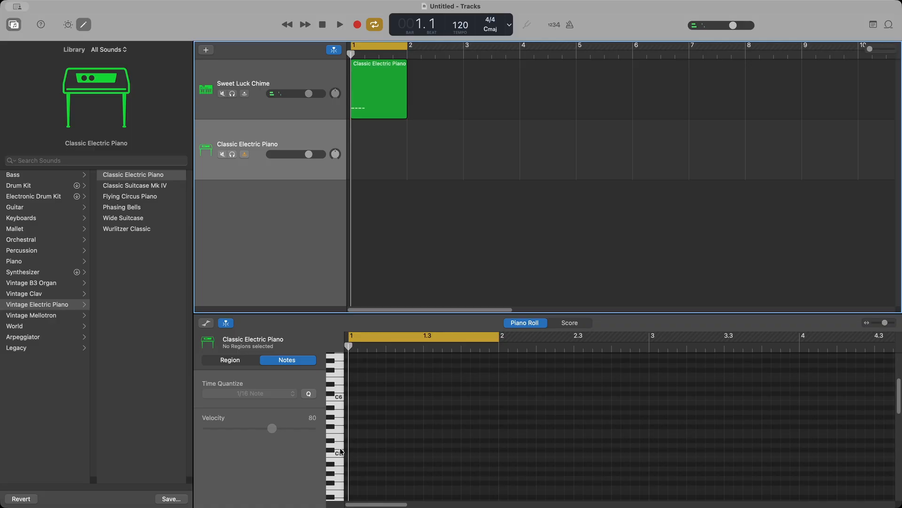
click(339, 425)
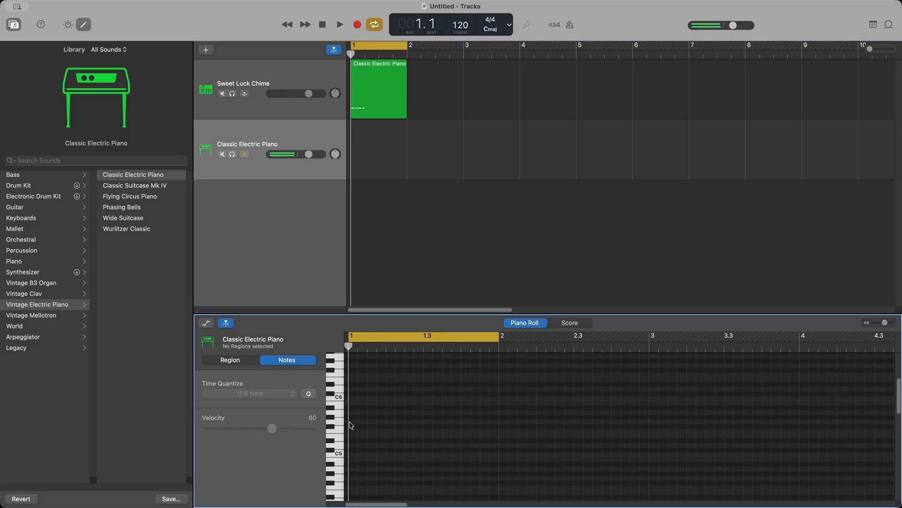
super+click(353, 424)
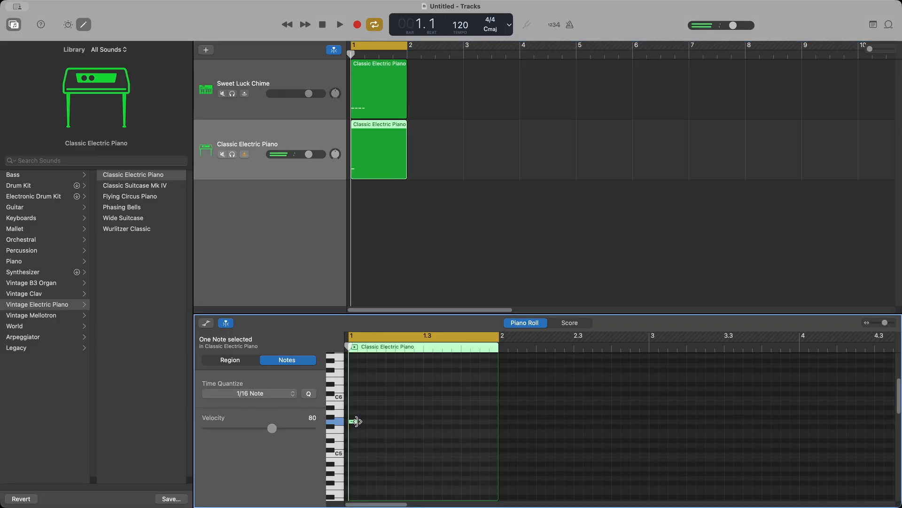
Step: Lengthen the first piano note by a sixteenth and add two higher notes after it
drag(356, 424, 366, 432)
click(339, 414)
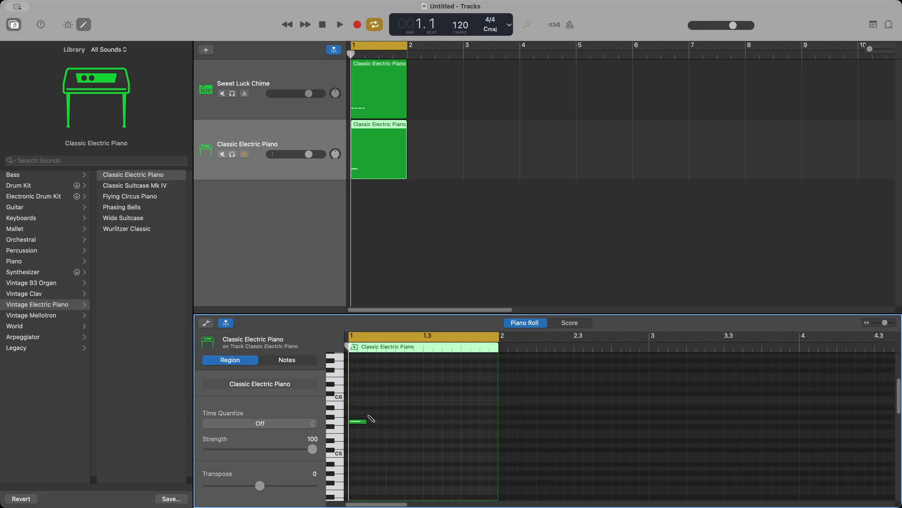
click(371, 412)
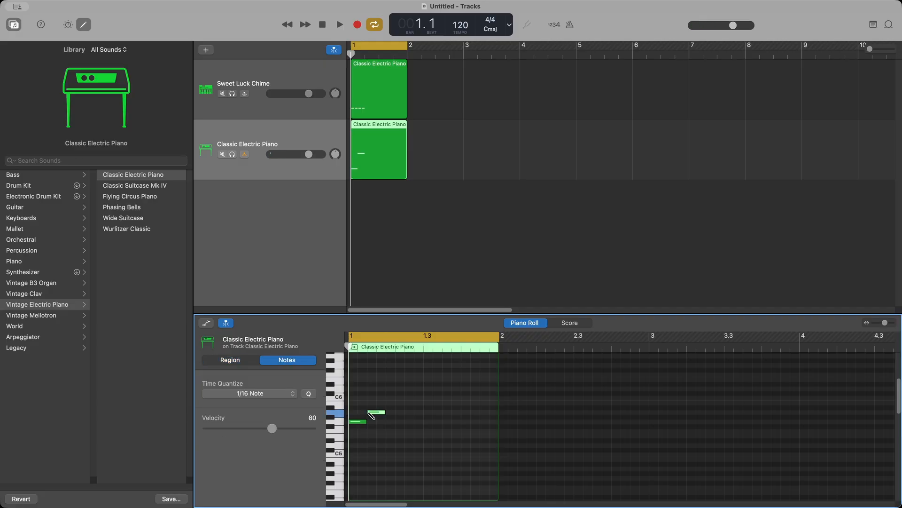
click(388, 389)
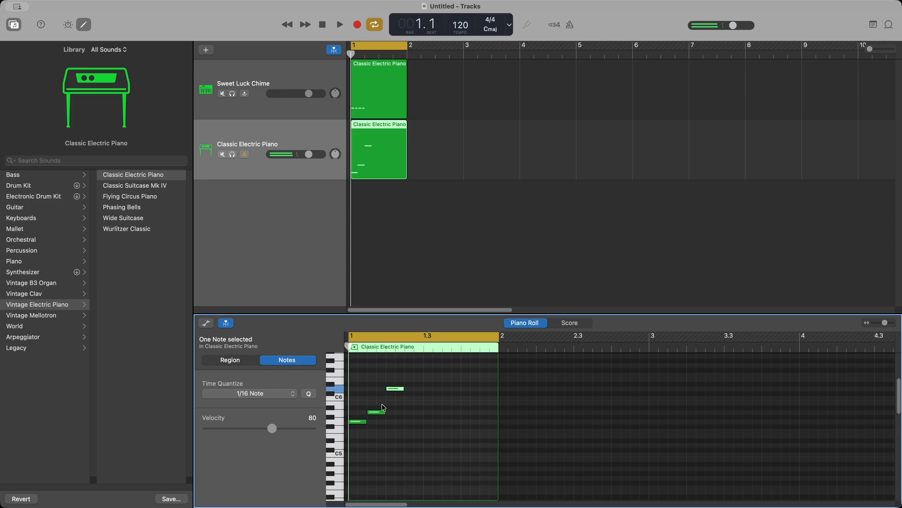
Step: Play the loop from the start a few times, then solo the Classic Electric Piano track
key(space)
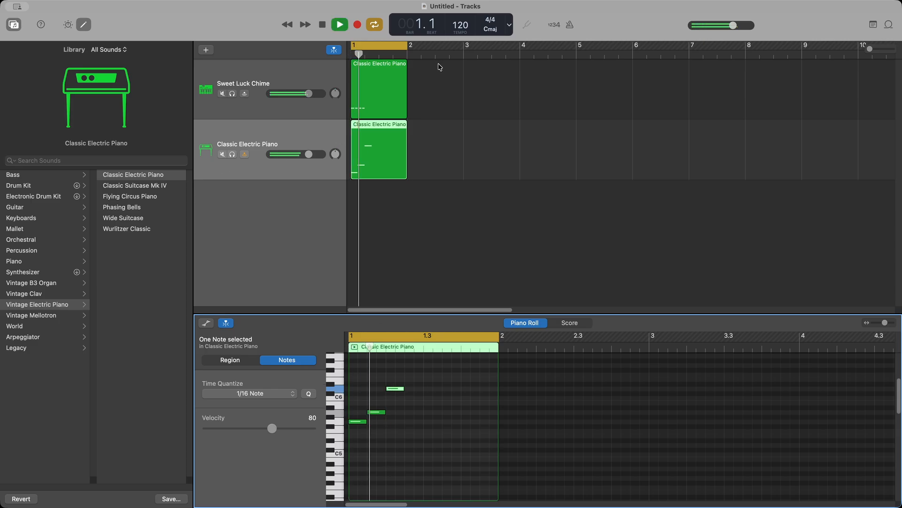
key(space)
click(322, 24)
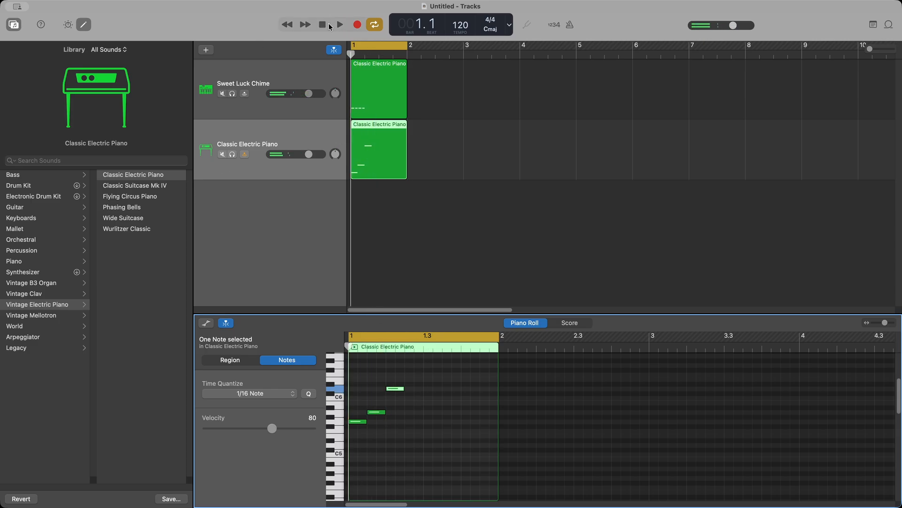
click(331, 26)
click(322, 25)
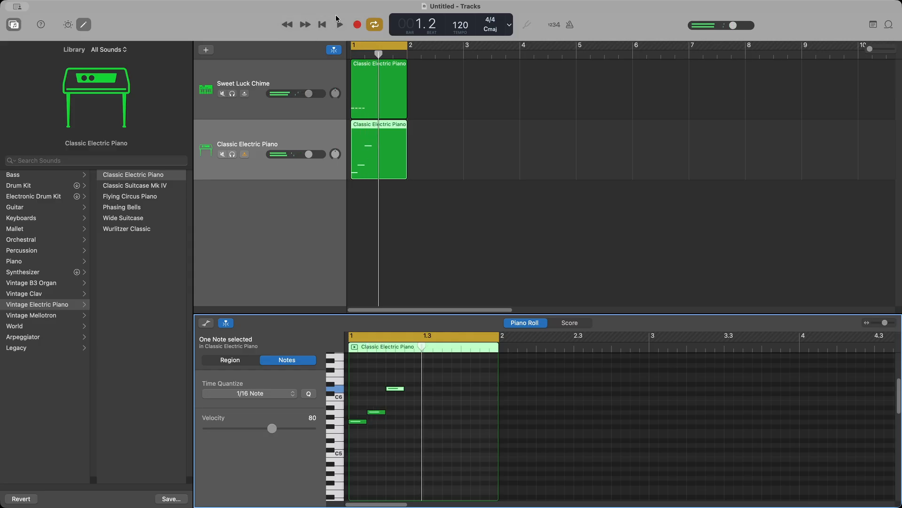
click(323, 25)
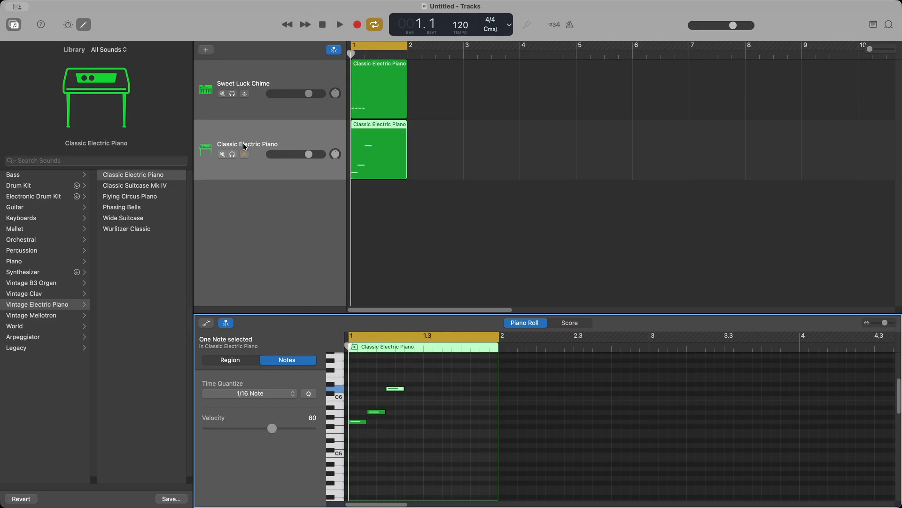
key(space)
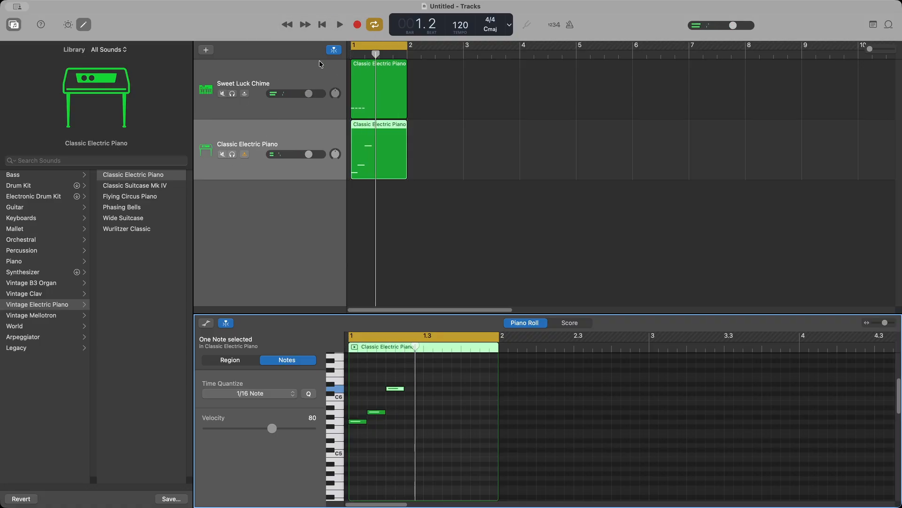
click(232, 155)
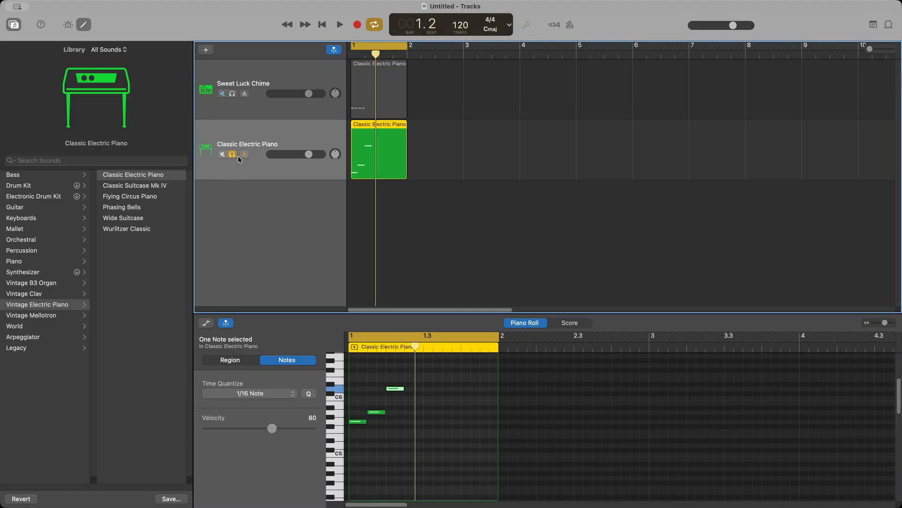
Step: During playback, try Classic Suitcase Mk IV and Flying Circus Piano, then choose Phasing Bells
key(space)
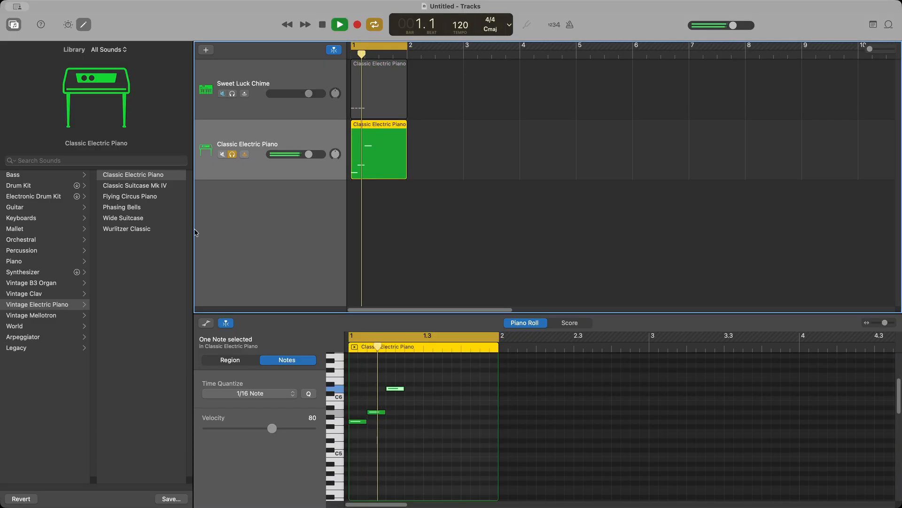
click(143, 187)
key(b)
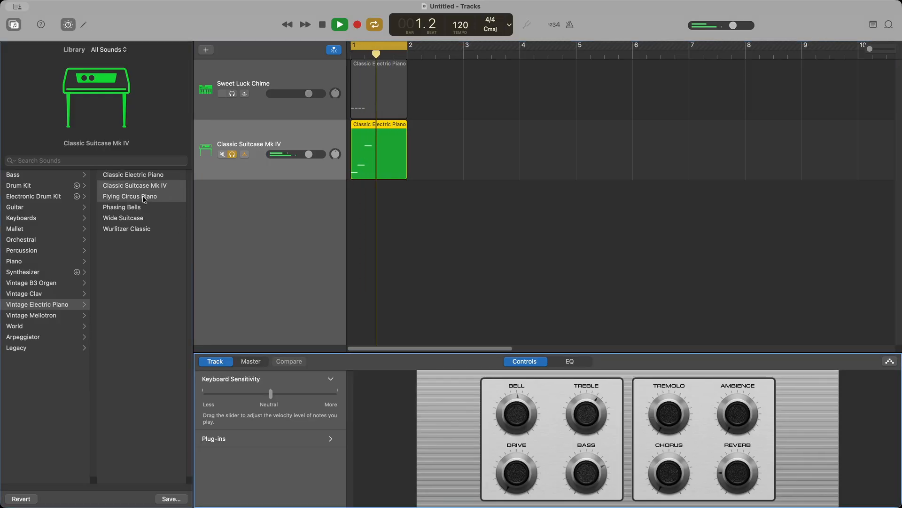
click(143, 198)
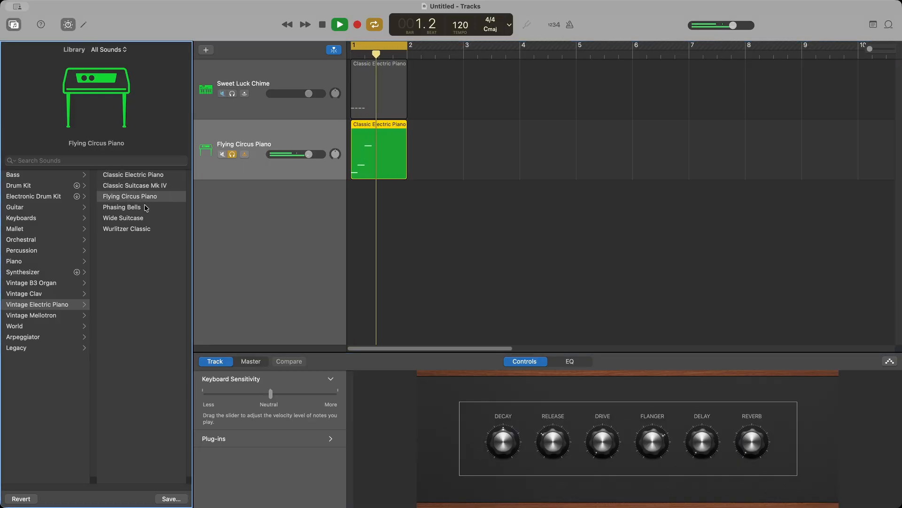
click(146, 207)
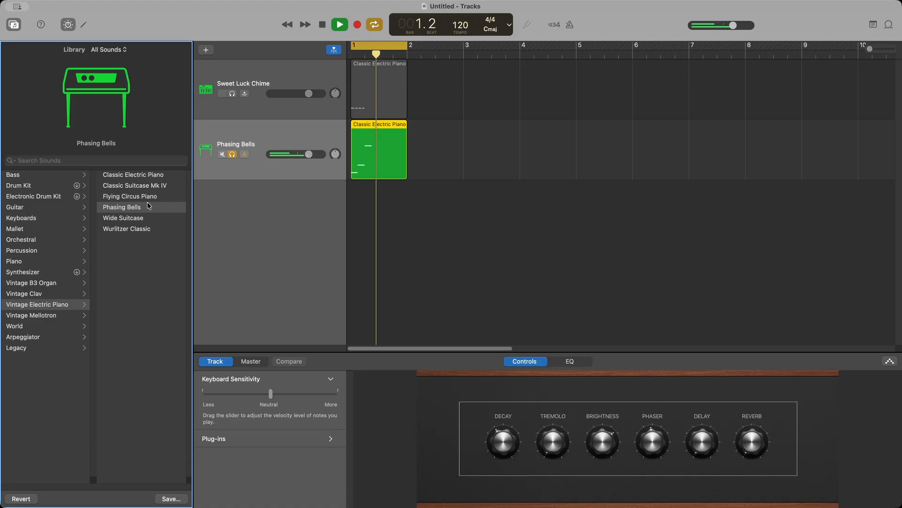
key(space)
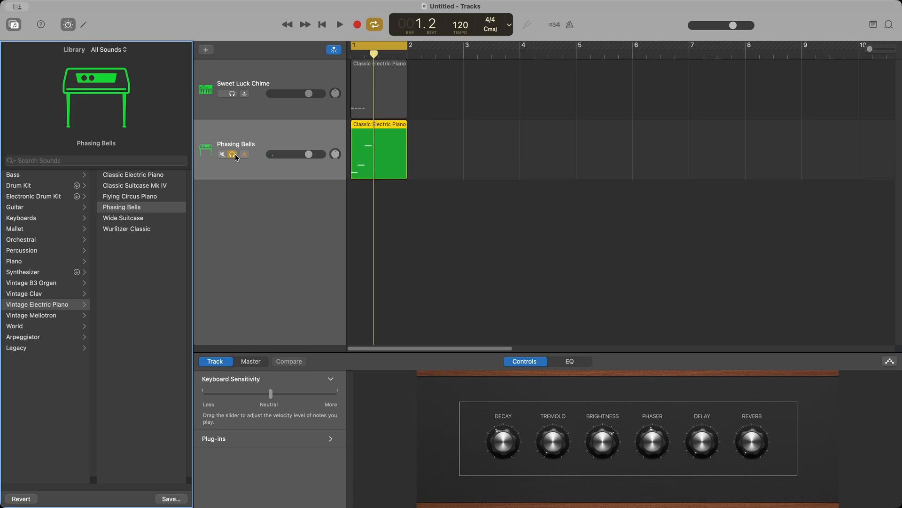
Step: Unsolo the Phasing Bells track and play the loop with both tracks
click(272, 205)
key(space)
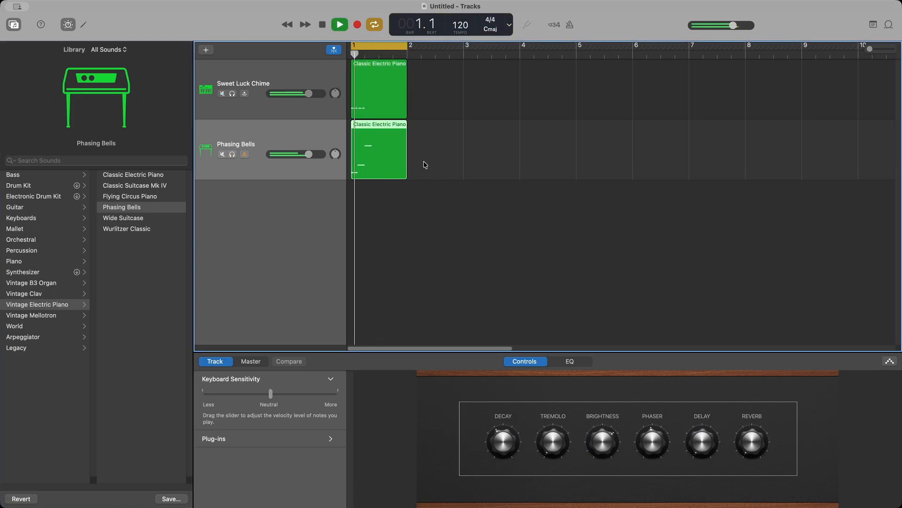
click(323, 24)
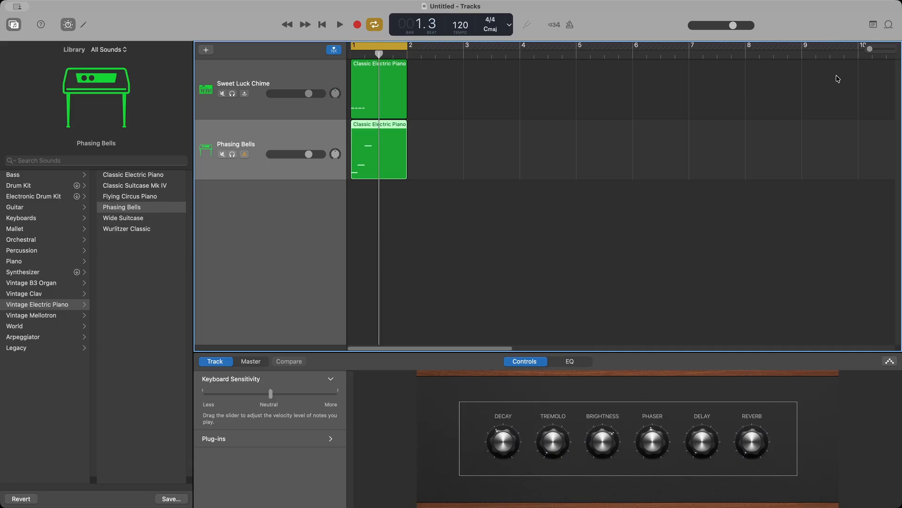
Step: Add a third software instrument track and show its Piano Roll
click(207, 51)
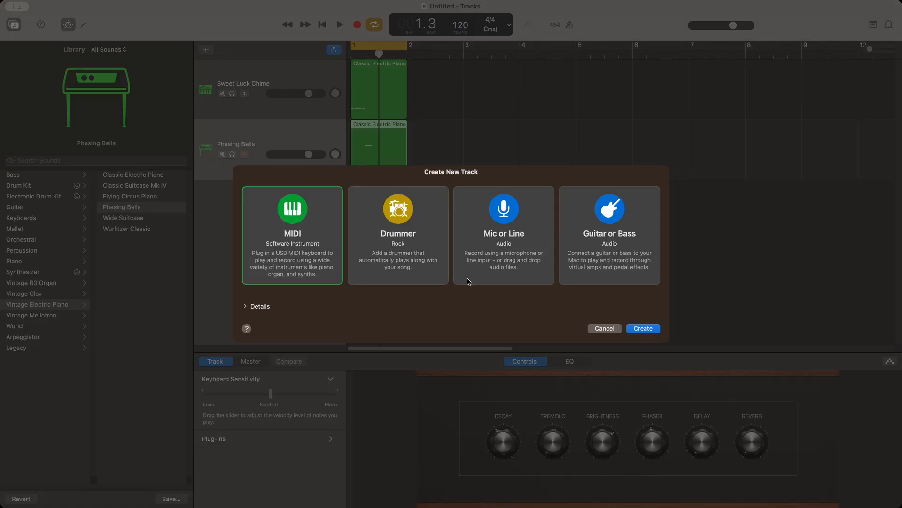
click(639, 329)
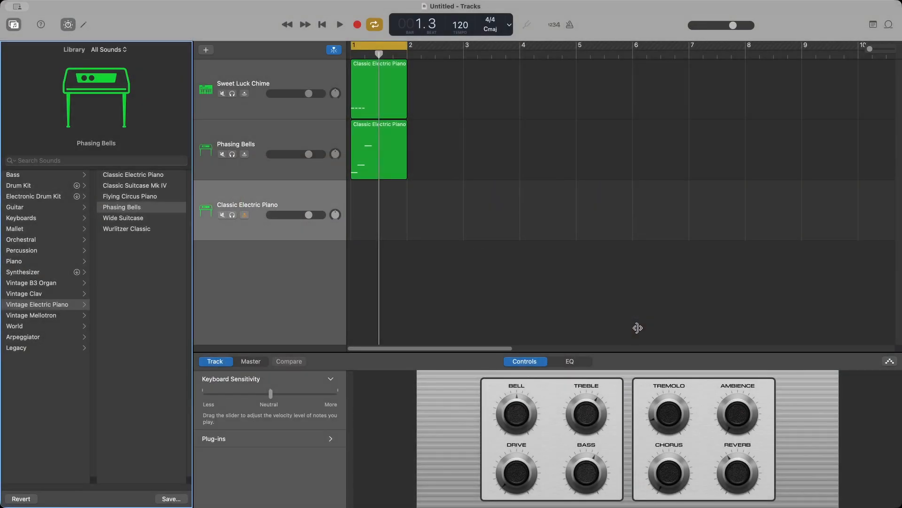
click(88, 25)
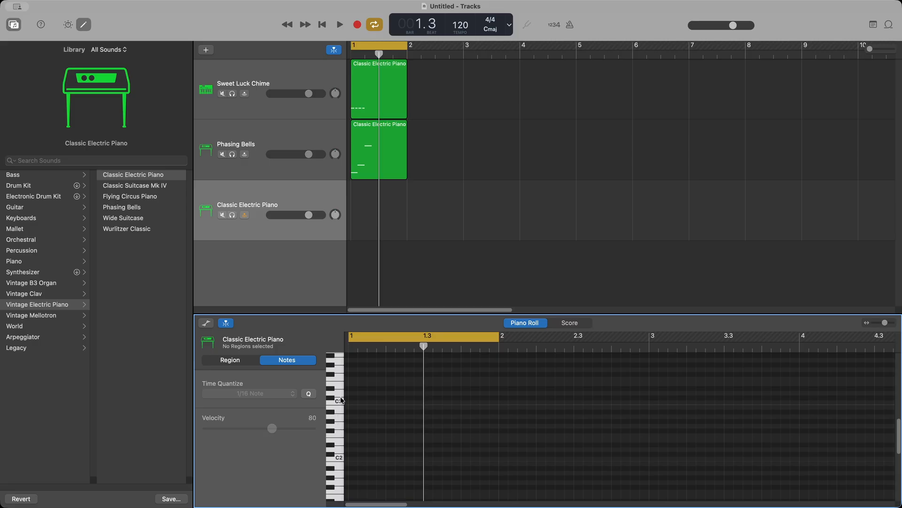
Step: Draw a long low note at the start of bar 1 and play the loop
click(337, 370)
click(352, 370)
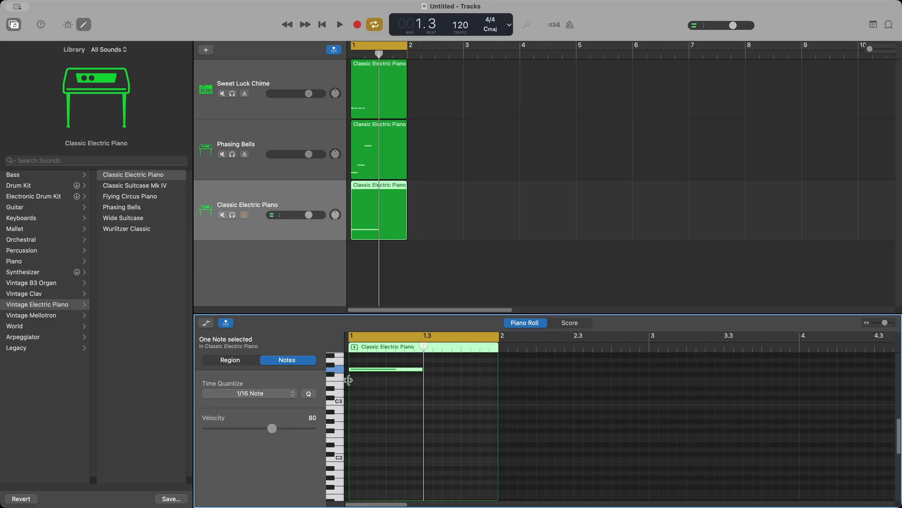
key(space)
key(space)
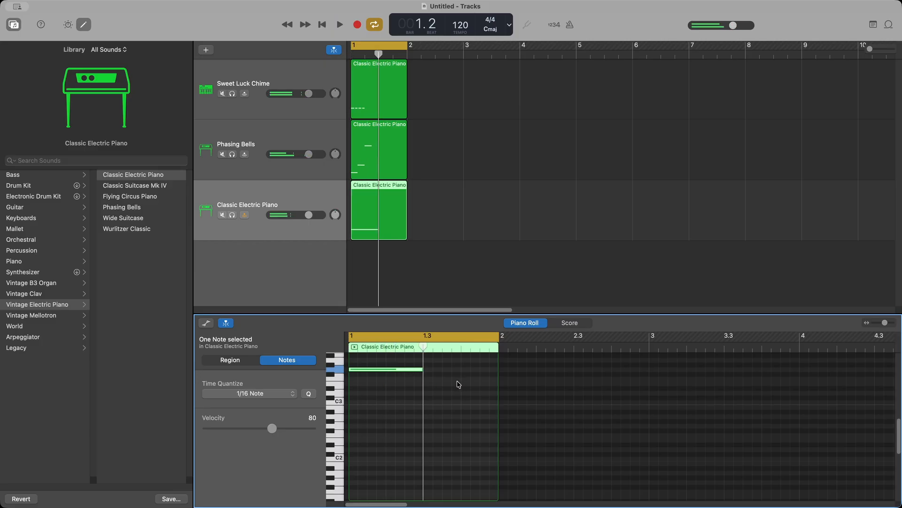
scroll(456, 395, up, 5)
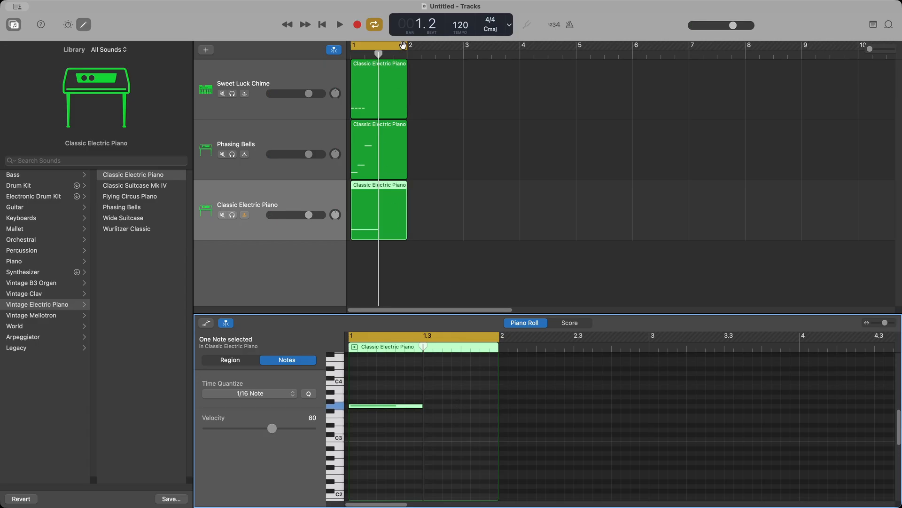
Step: Extend the loop range to the end of bar 2 and audition pitches on the keyboard
drag(406, 45, 464, 62)
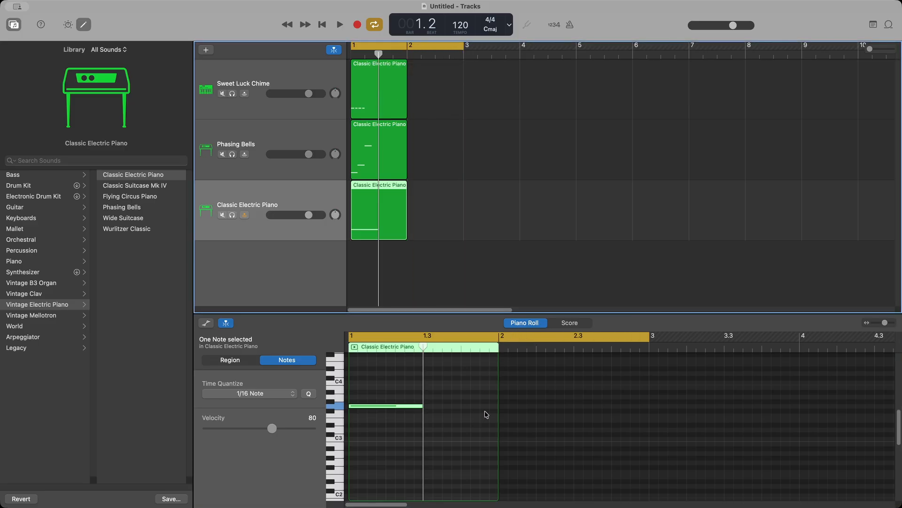
key(space)
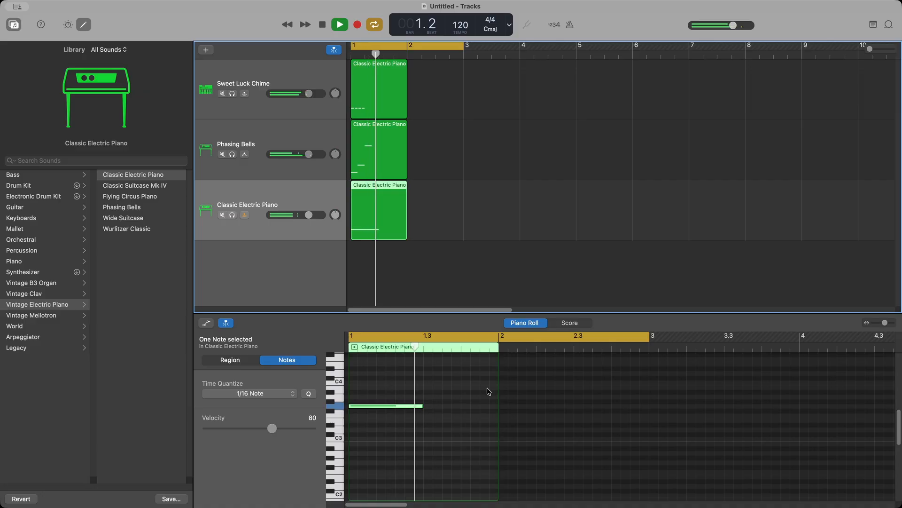
click(337, 408)
click(339, 382)
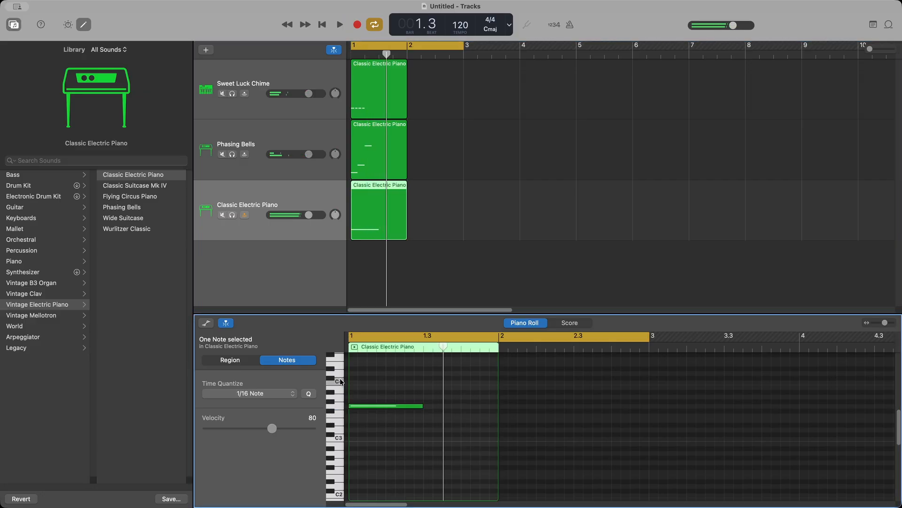
click(339, 406)
click(339, 382)
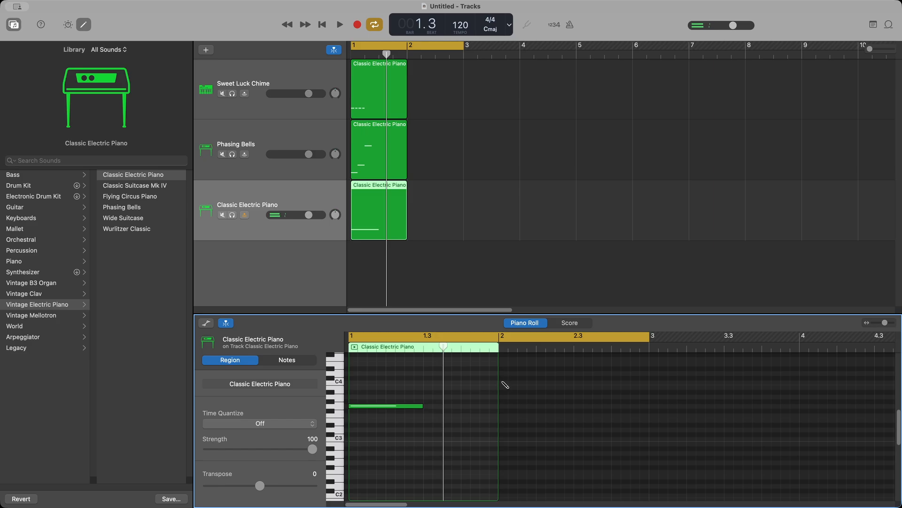
Step: Add a C4 note at bar 2, stretch the low note through bar 1 and C4 through bar 2, and play
super+click(504, 383)
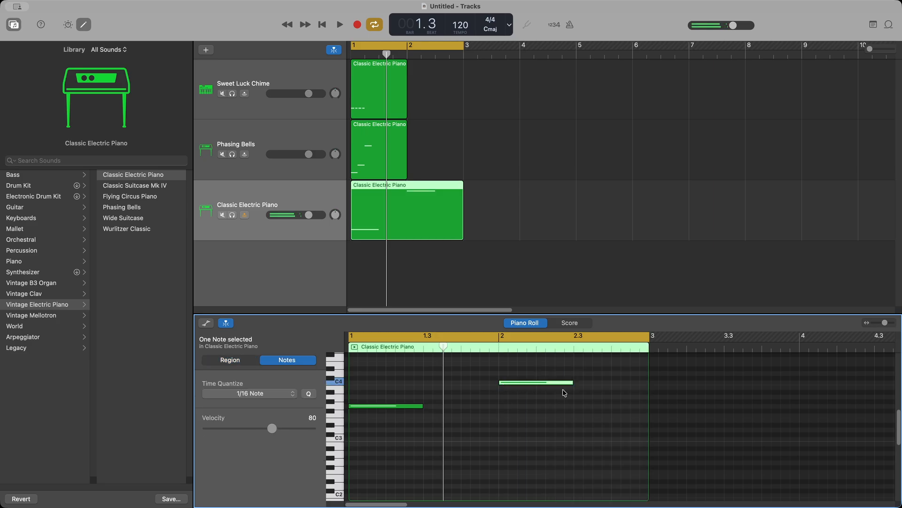
drag(421, 410, 498, 411)
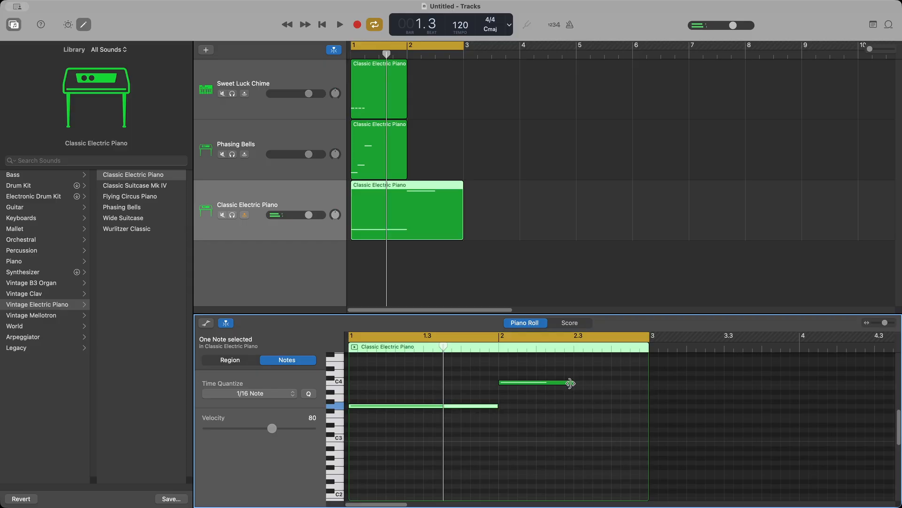
drag(572, 382, 647, 386)
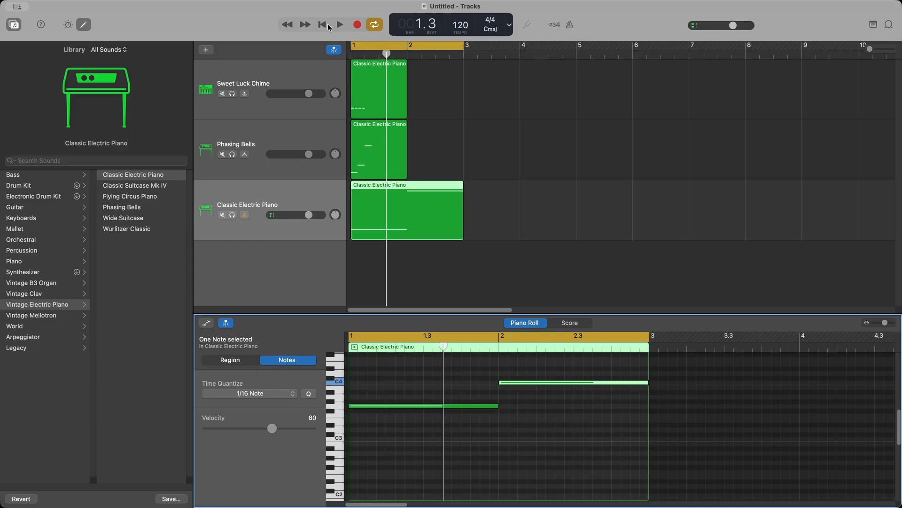
click(345, 27)
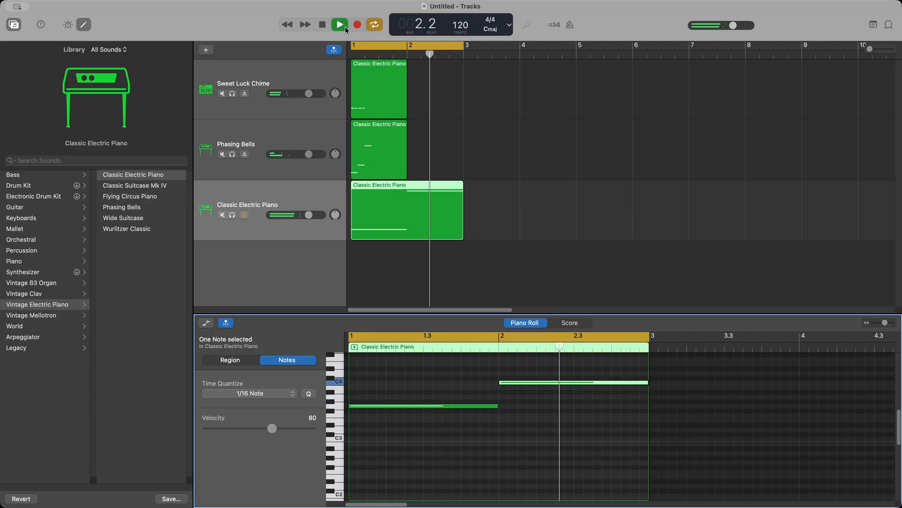
key(space)
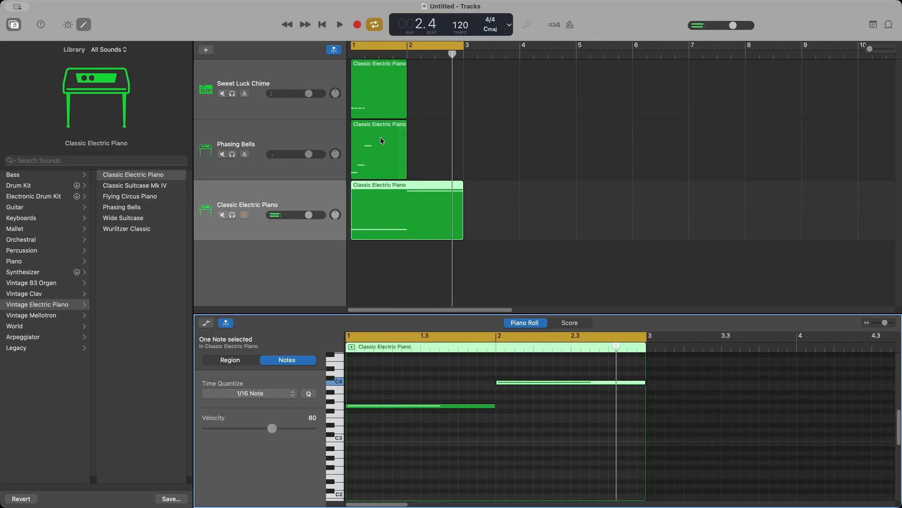
click(381, 134)
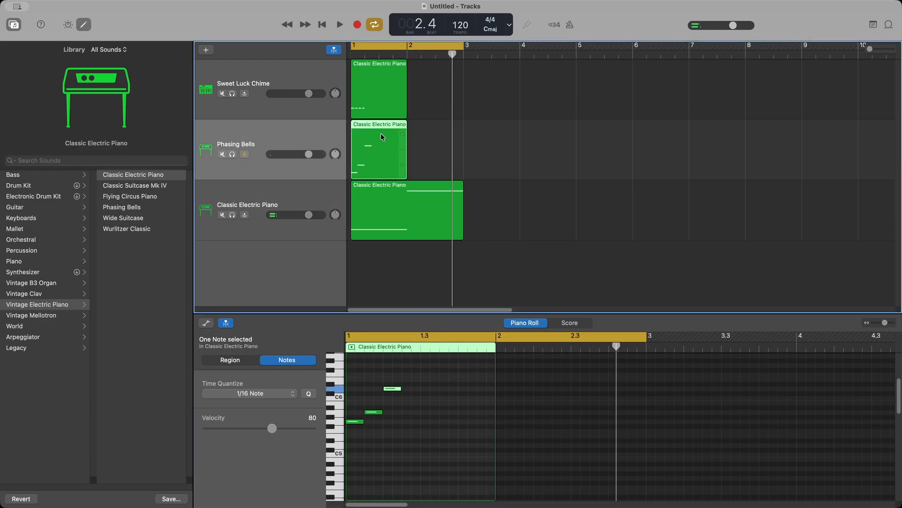
Step: Loop the Phasing Bells and Sweet Luck Chime regions out to bar 3 and play all tracks to check
click(376, 93)
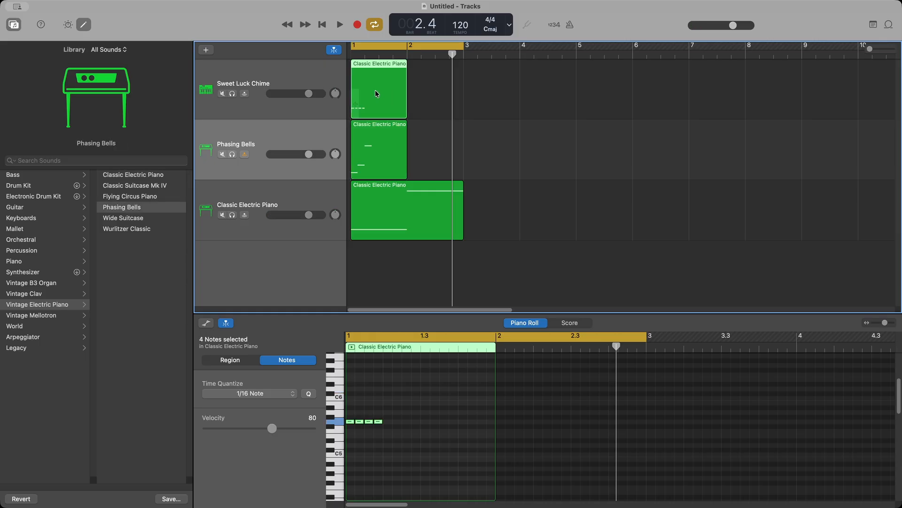
click(367, 126)
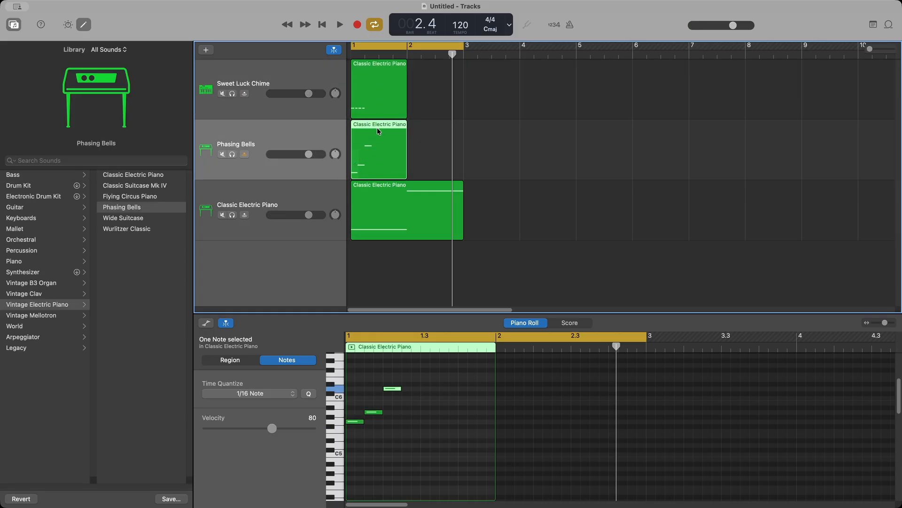
mouse_move(395, 131)
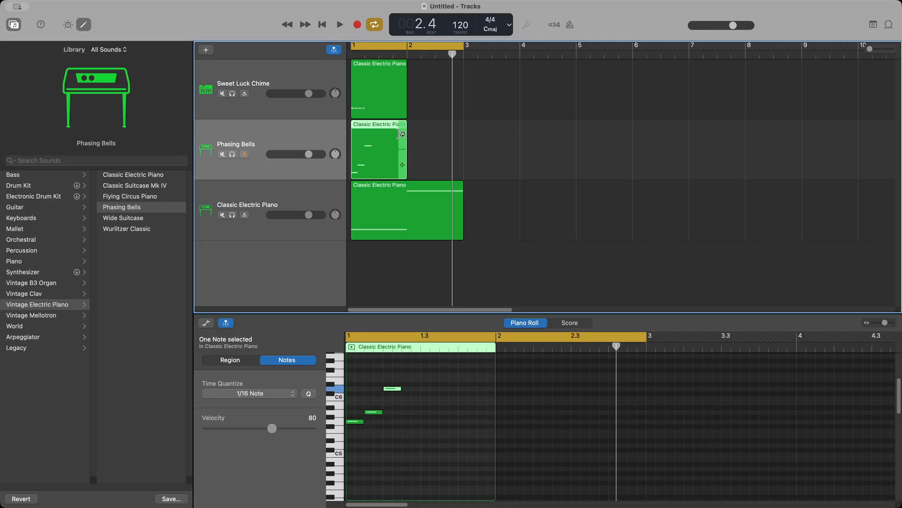
drag(403, 138, 463, 136)
click(390, 89)
drag(407, 80, 464, 80)
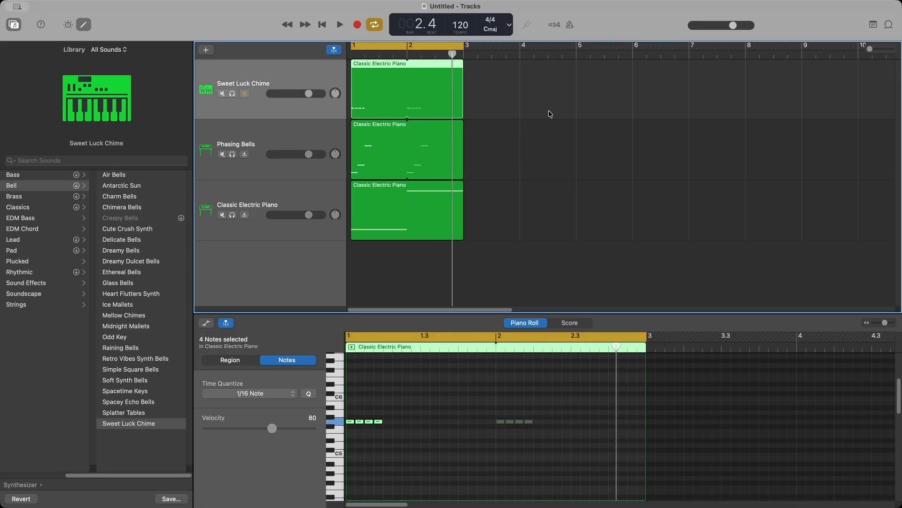
key(space)
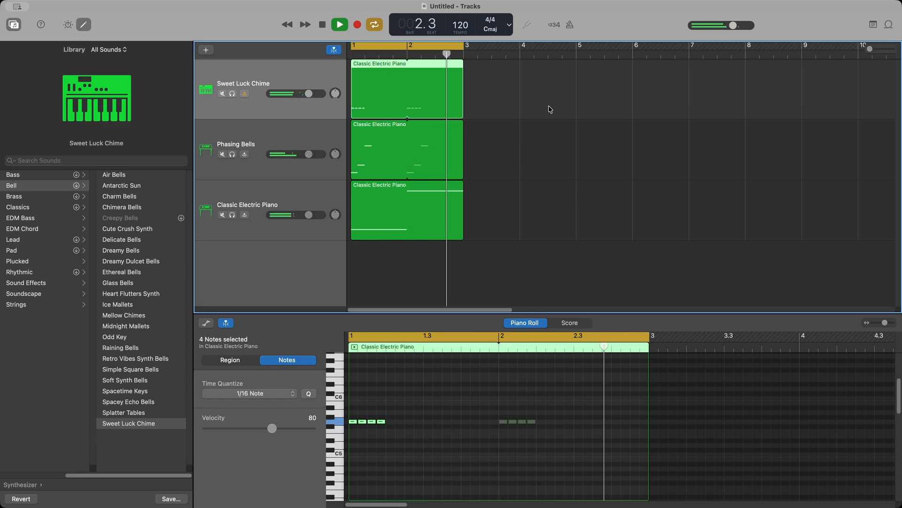
key(space)
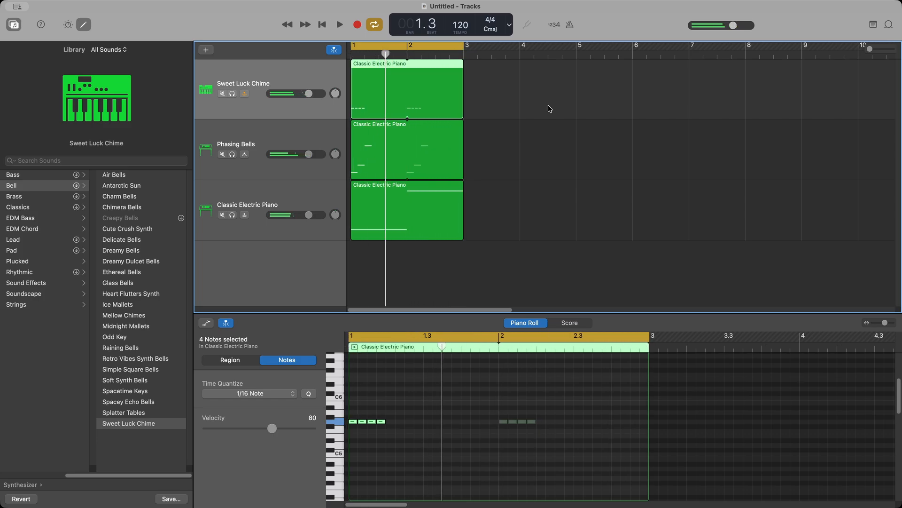
click(290, 197)
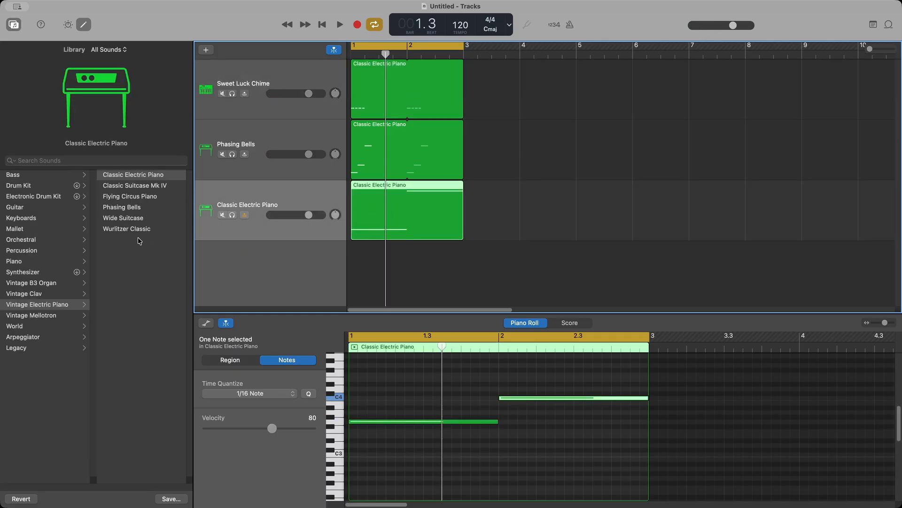
Step: Show the Synthesizer > Bass sounds in the Library and start playback
click(34, 275)
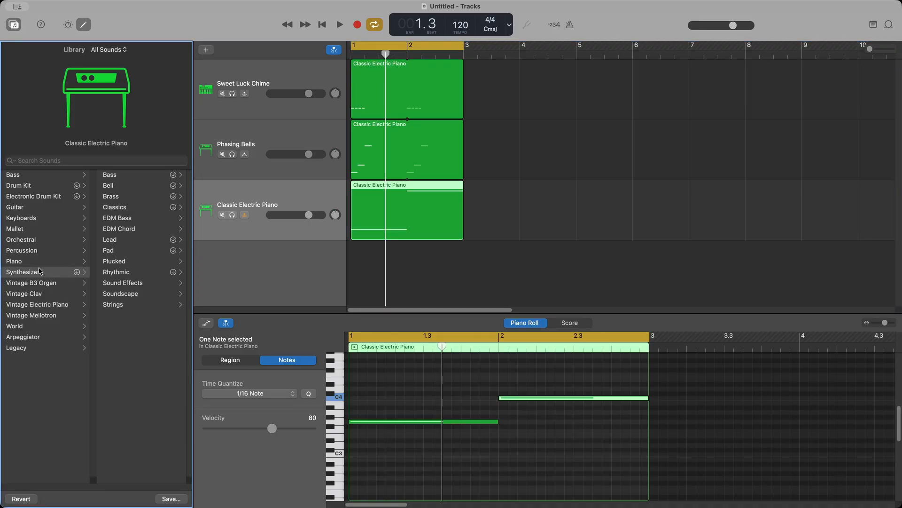
click(115, 176)
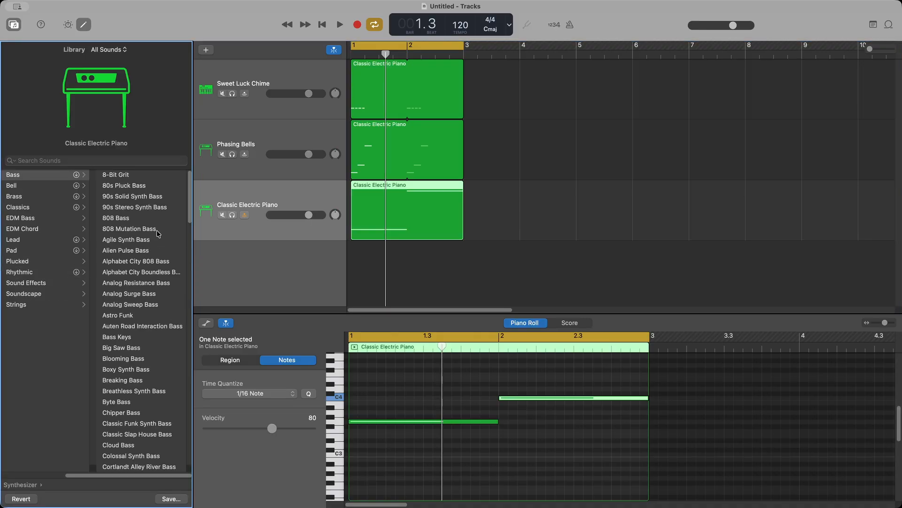
click(340, 25)
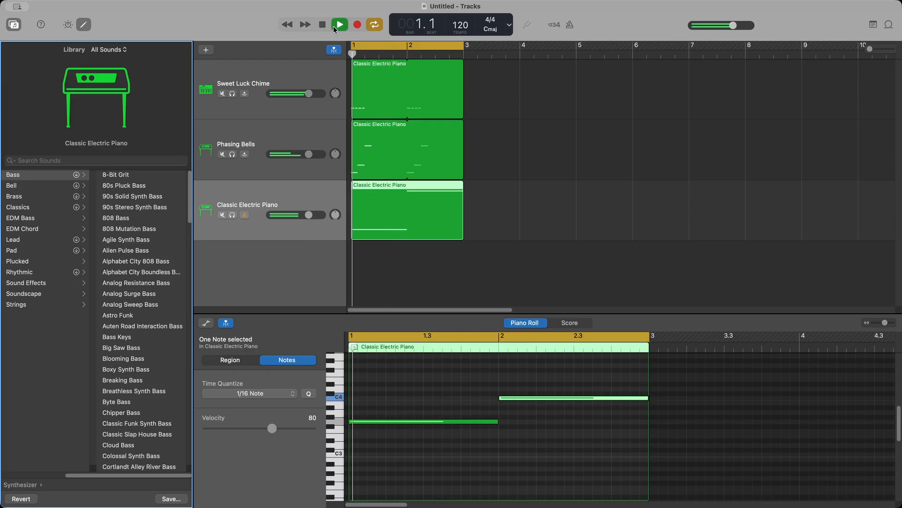
Step: Audition 8-Bit Grit, 80s Pluck Bass, 90s synth basses and 808 Bass, settling on 808 Mutation Bass
click(134, 175)
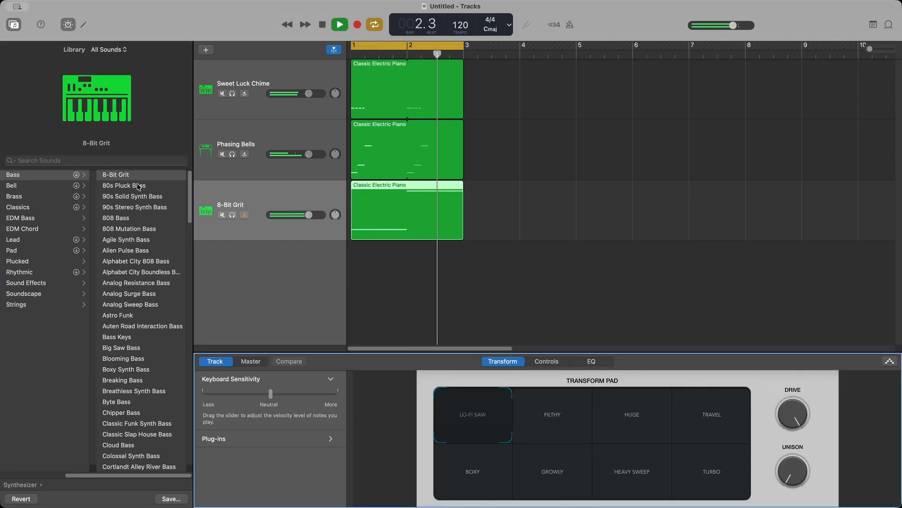
click(139, 186)
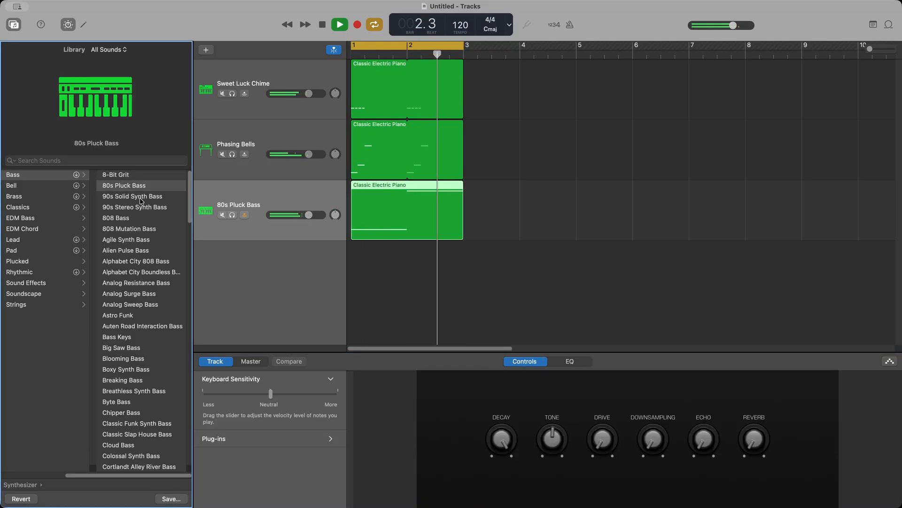
click(141, 199)
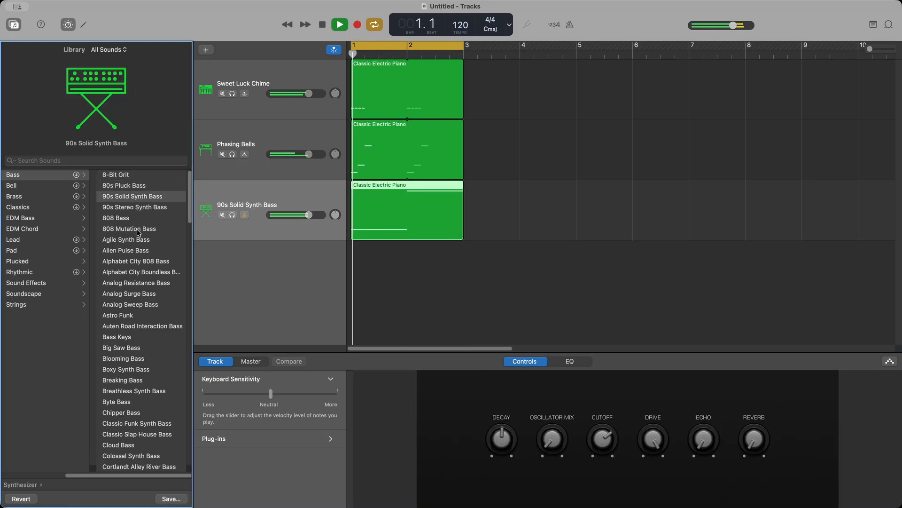
click(149, 207)
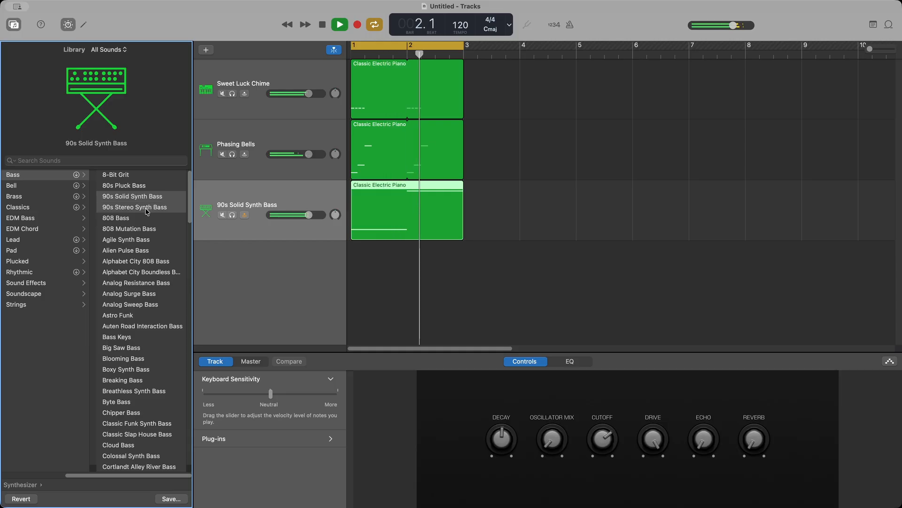
click(125, 219)
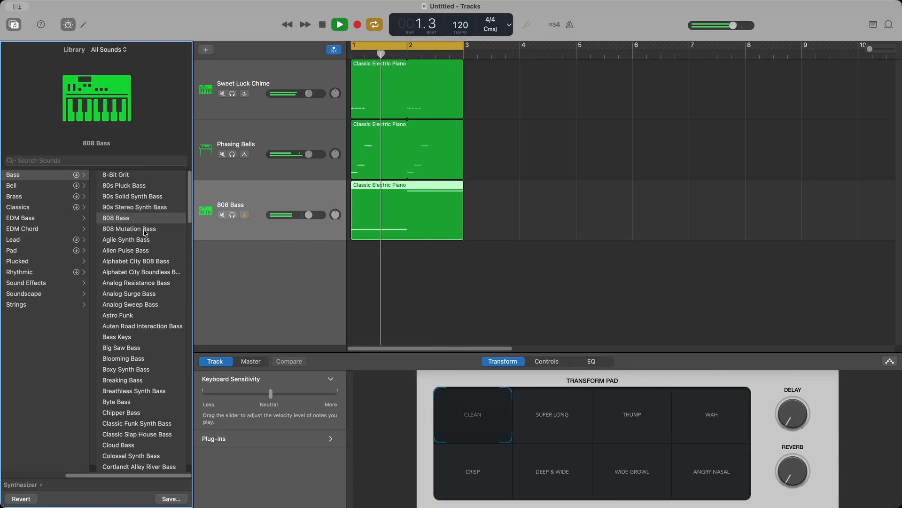
click(132, 231)
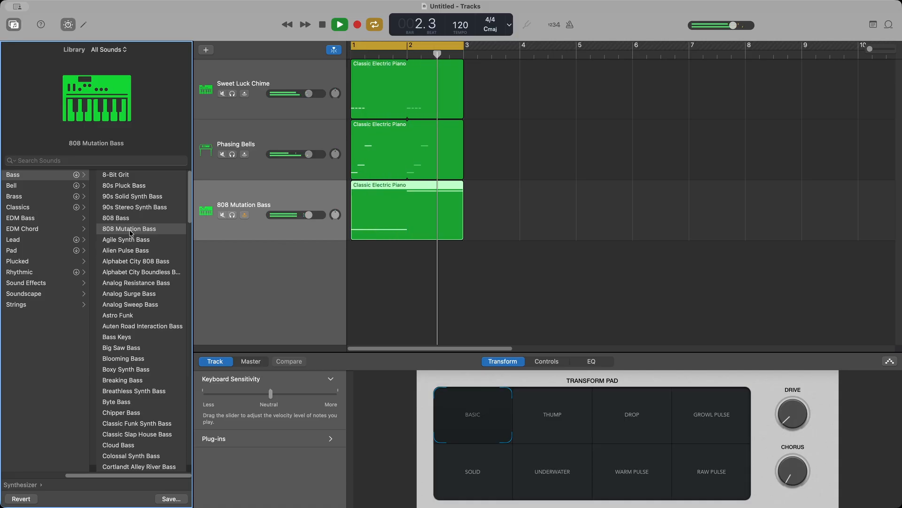
Step: Play the project from bar 1 twice to hear the three two-bar parts together
click(321, 26)
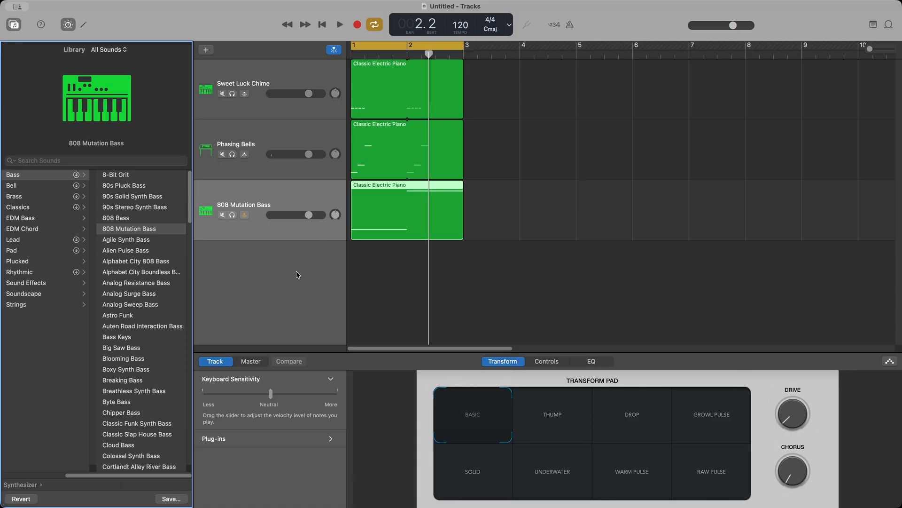
click(335, 25)
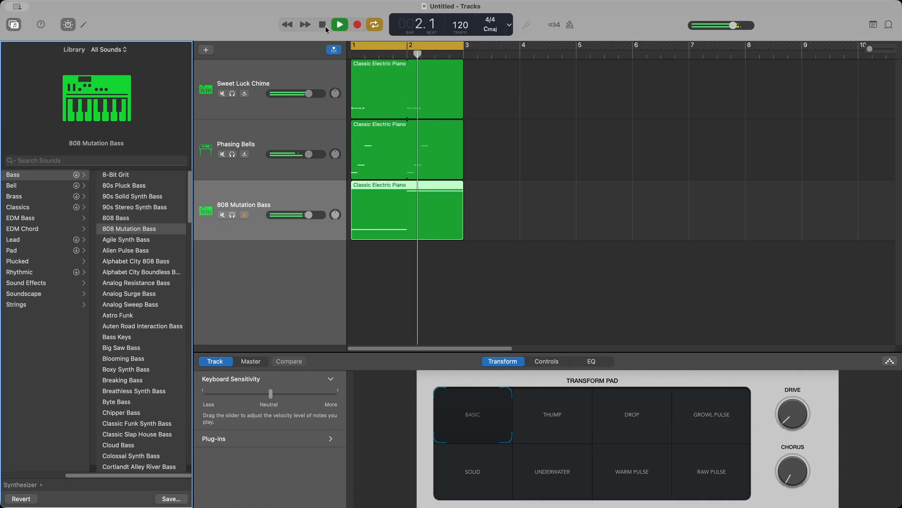
click(324, 26)
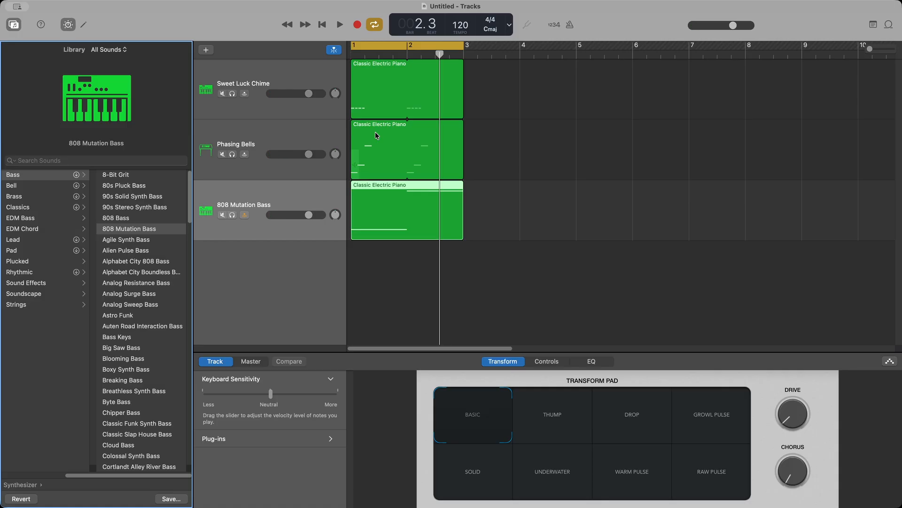
click(336, 26)
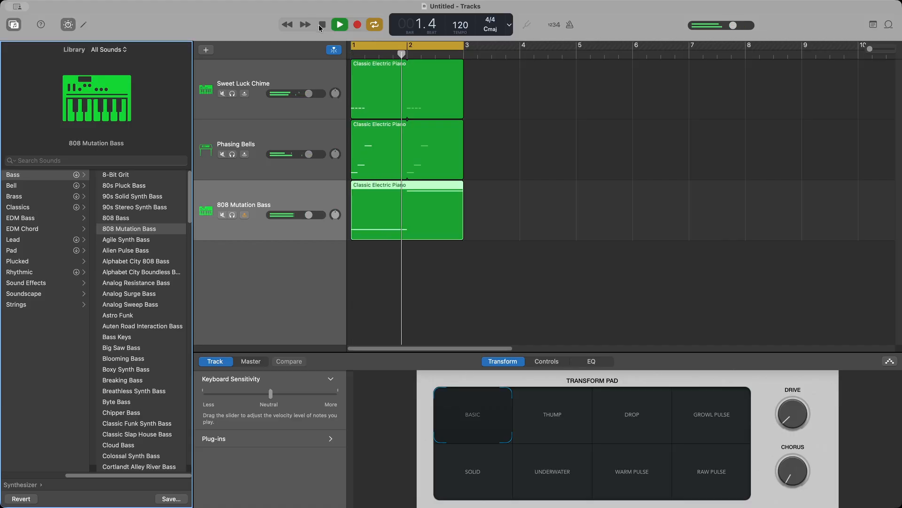
click(322, 25)
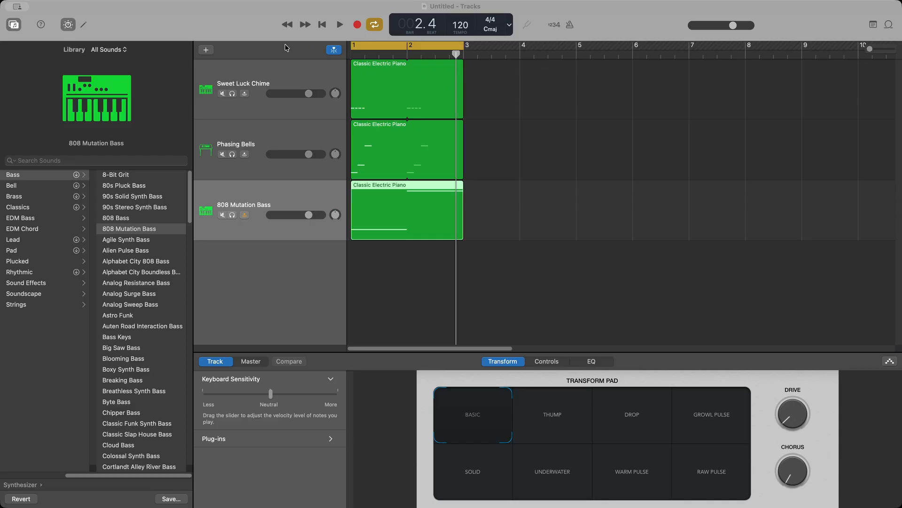
Step: Add a new MIDI software-instrument track (Classic Electric Piano) and show its Piano Roll
click(207, 50)
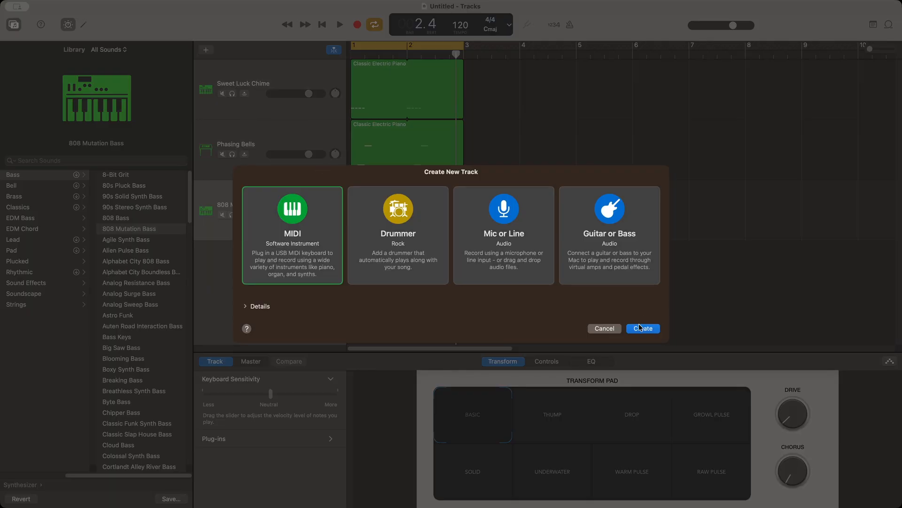
click(641, 328)
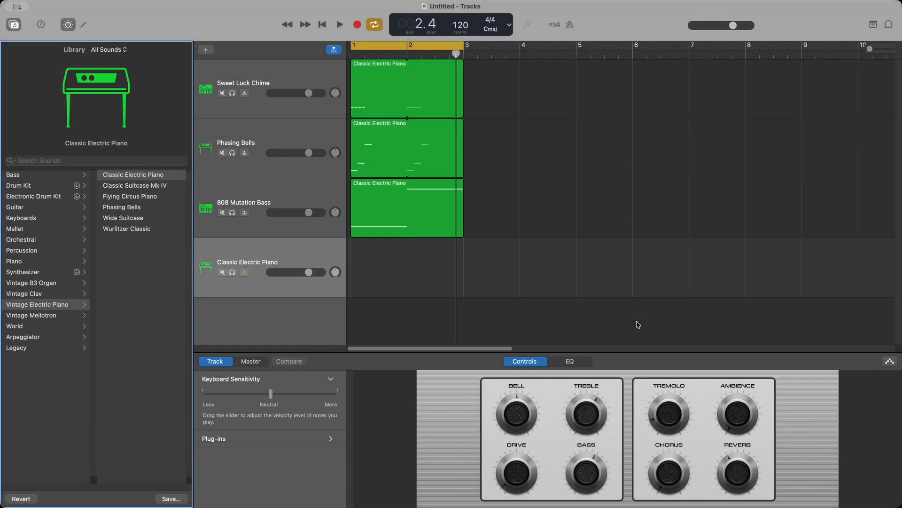
click(84, 26)
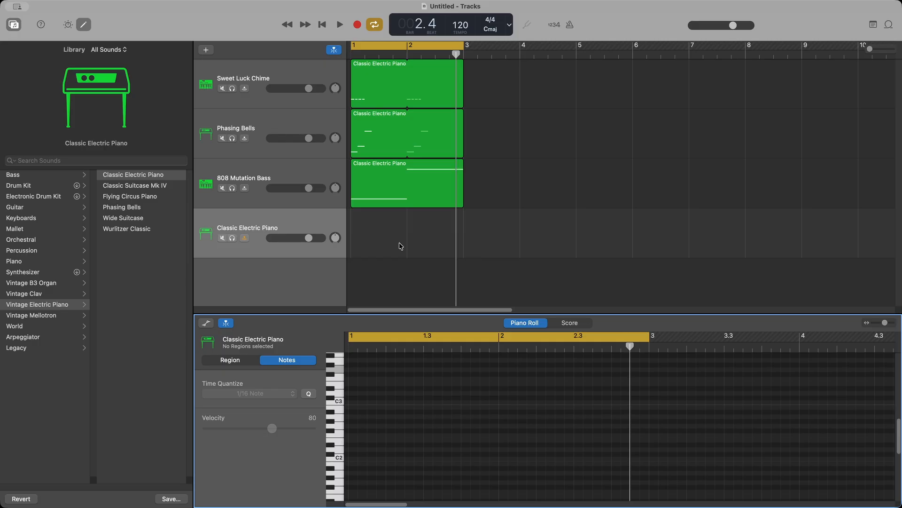
Step: Draw the first two low notes near C2, shortening the first to a sixteenth
click(338, 369)
click(341, 451)
click(353, 450)
drag(495, 450, 402, 458)
click(378, 450)
key(space)
key(space)
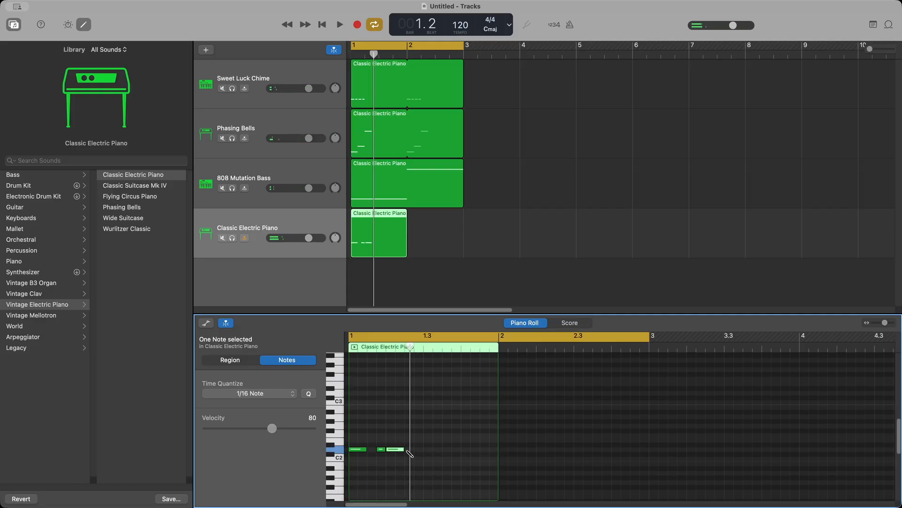
Step: Add another note, play the loop, and shorten the third note by a sixteenth
super+click(408, 451)
key(space)
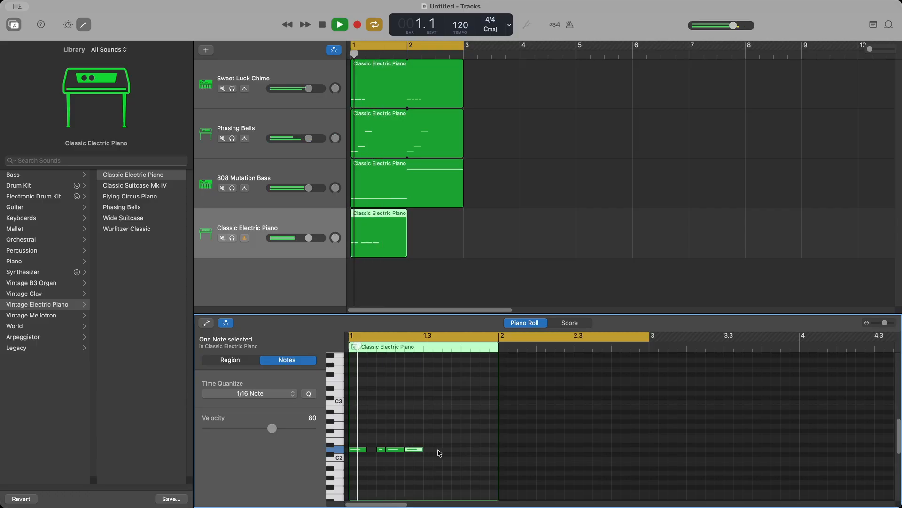
click(403, 450)
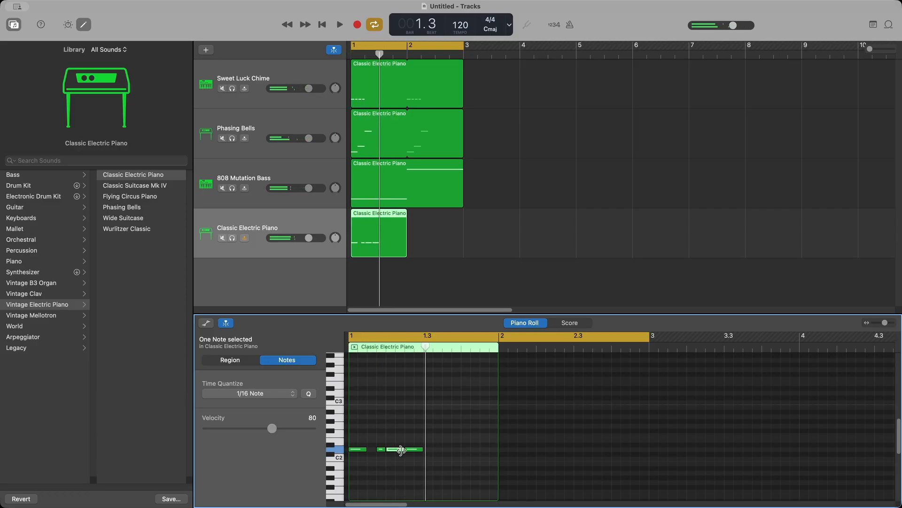
drag(402, 449, 396, 457)
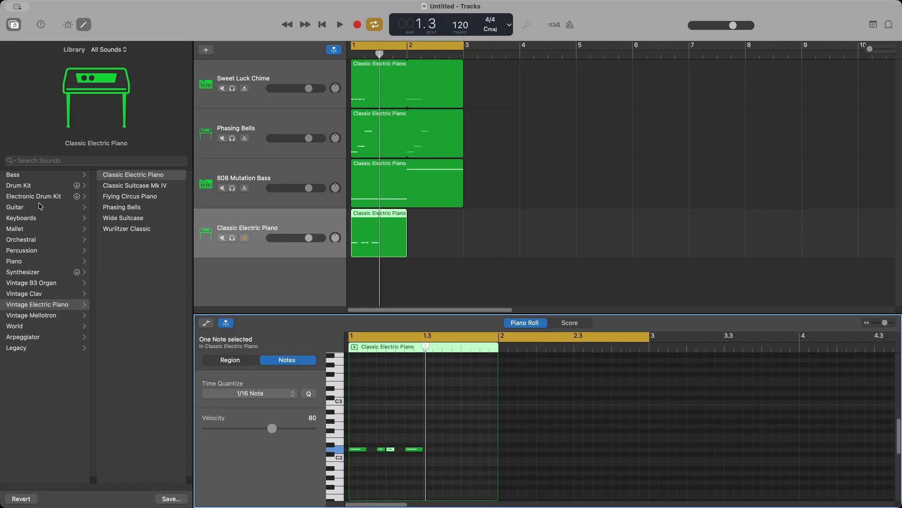
Step: Solo the fourth track and switch its sound to the Synthesizer > Pad > 8th Wonder preset
click(52, 273)
click(128, 253)
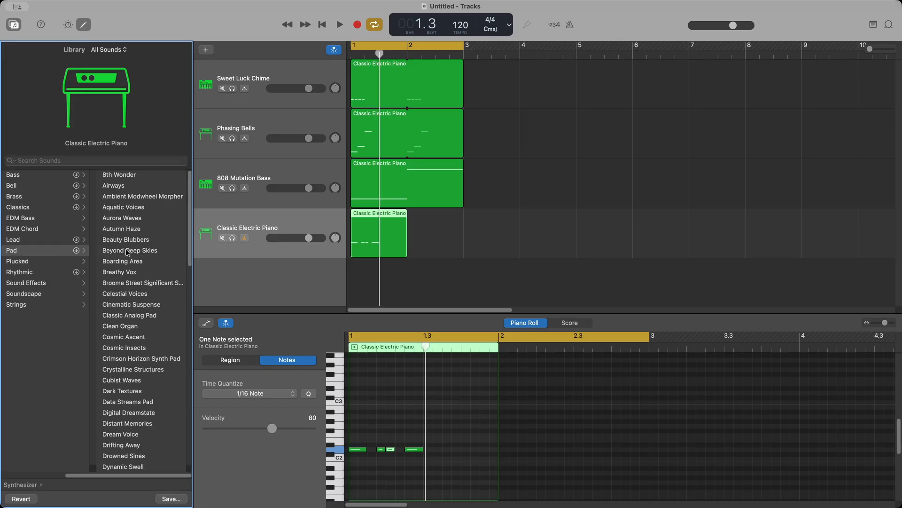
key(space)
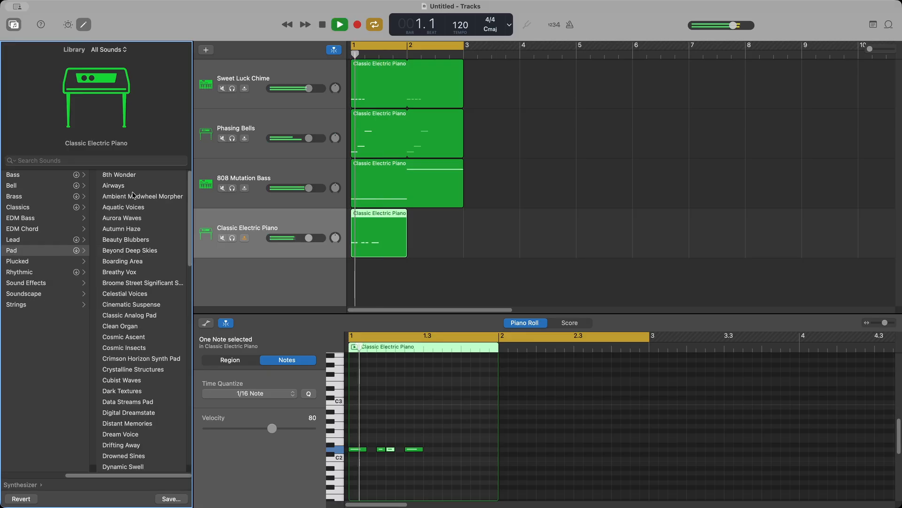
click(234, 238)
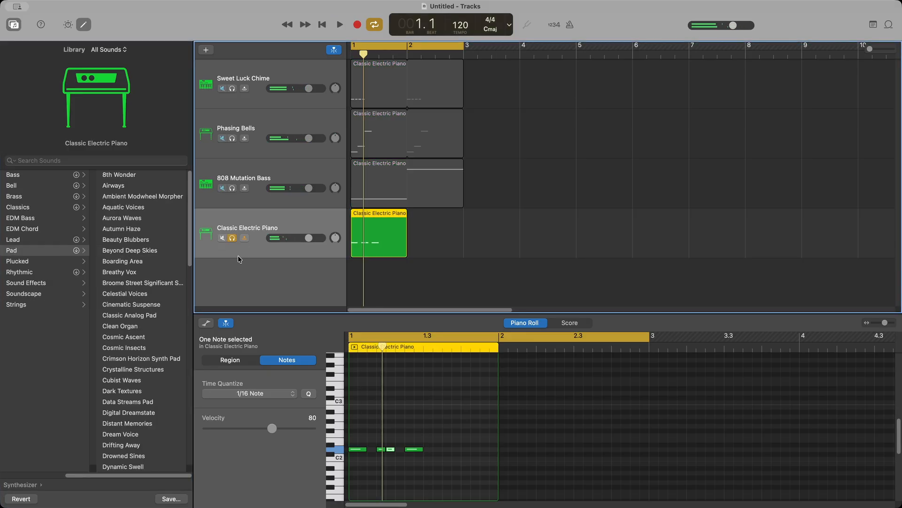
key(space)
click(120, 174)
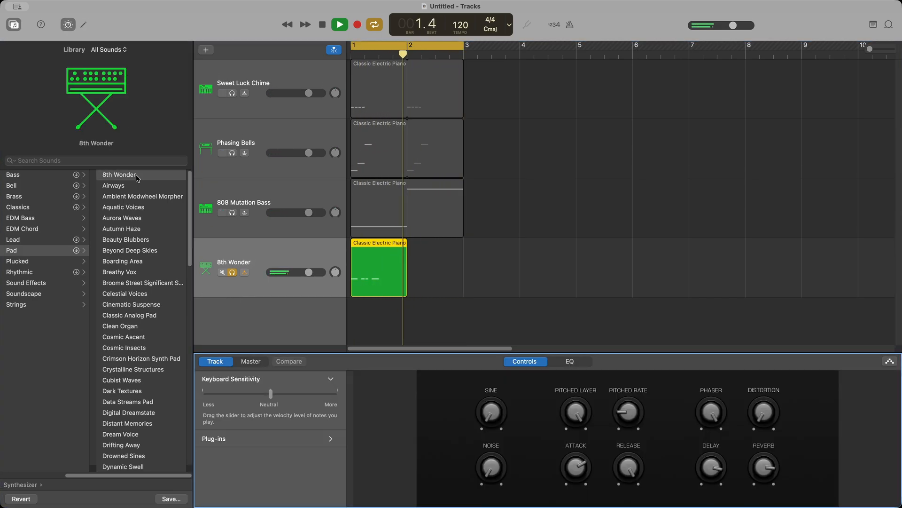
key(space)
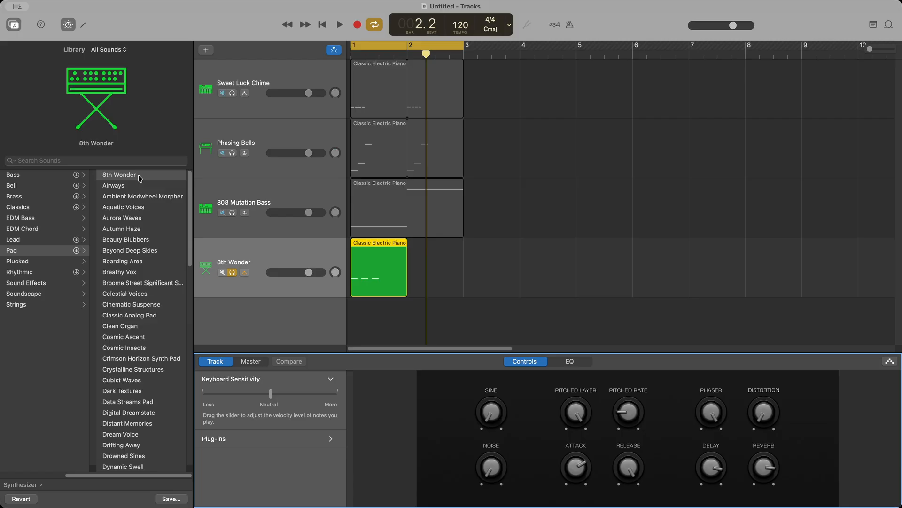
key(space)
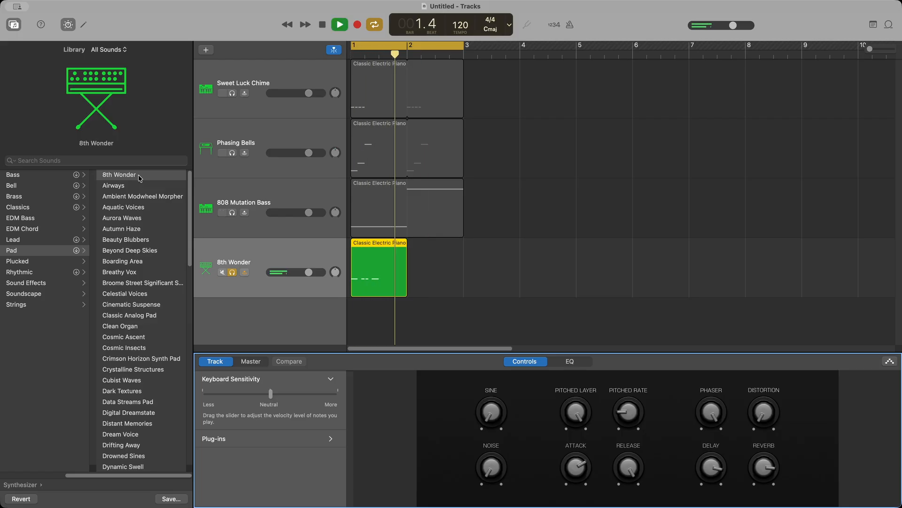
key(space)
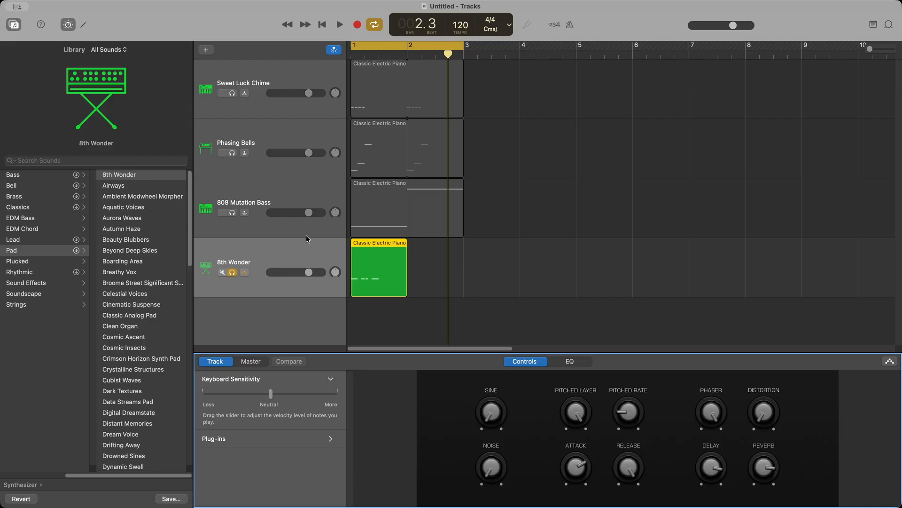
Step: Stretch the 8th Wonder region to two bars, unsolo it, and play all four tracks
drag(402, 290, 464, 282)
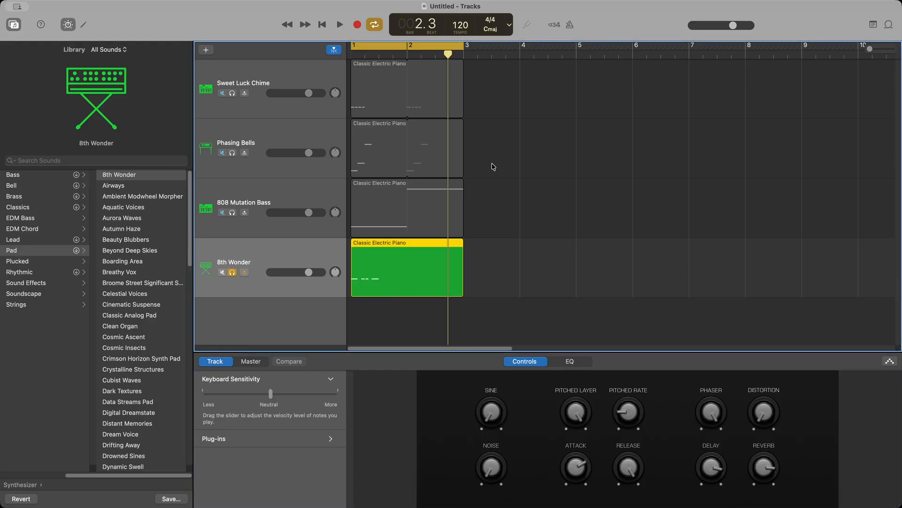
click(232, 273)
key(space)
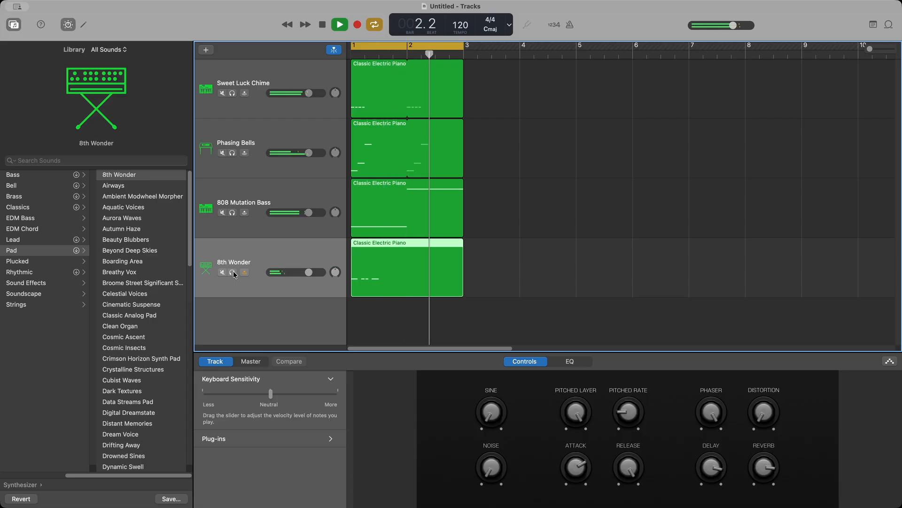
key(space)
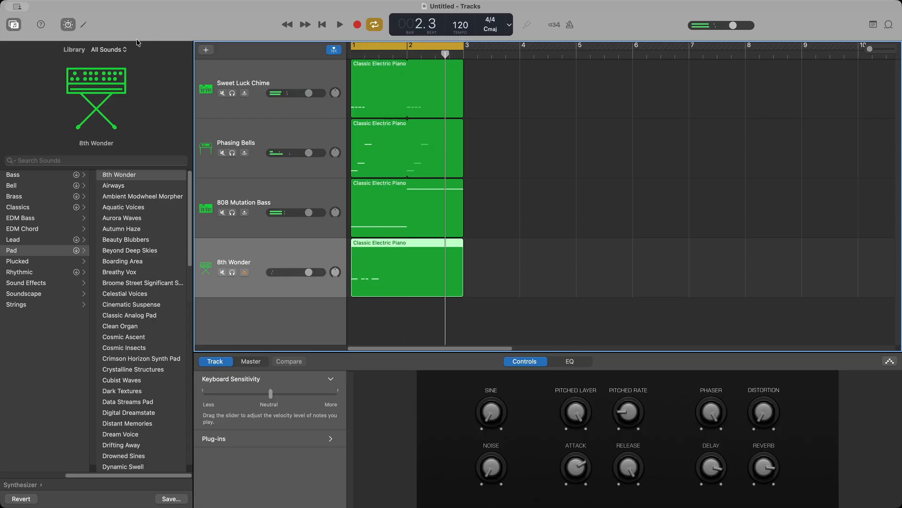
Step: Copy the four notes and paste them at the start of bar 2
click(83, 25)
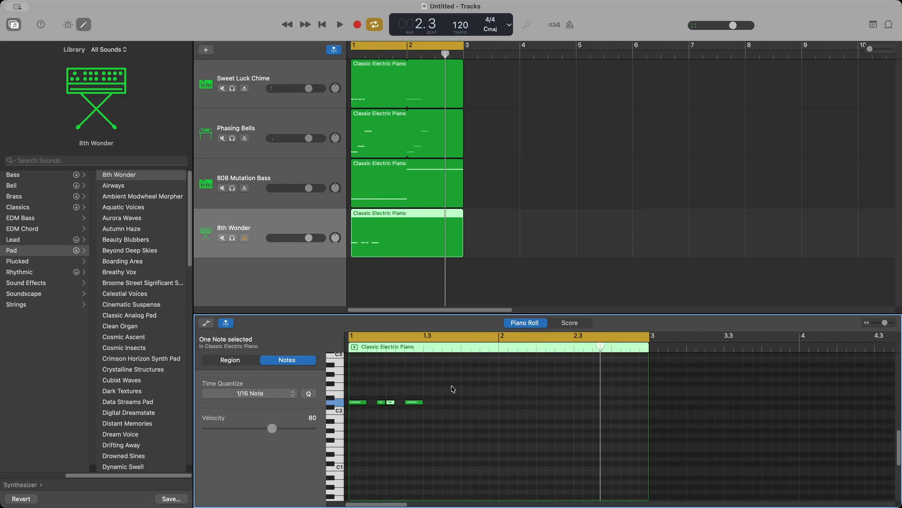
drag(447, 386, 348, 425)
drag(586, 349, 498, 365)
key(super+v)
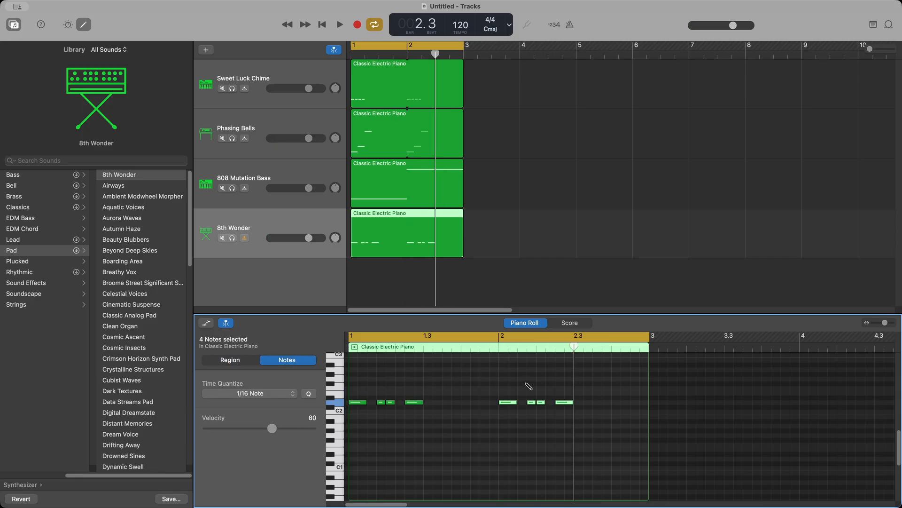
click(510, 404)
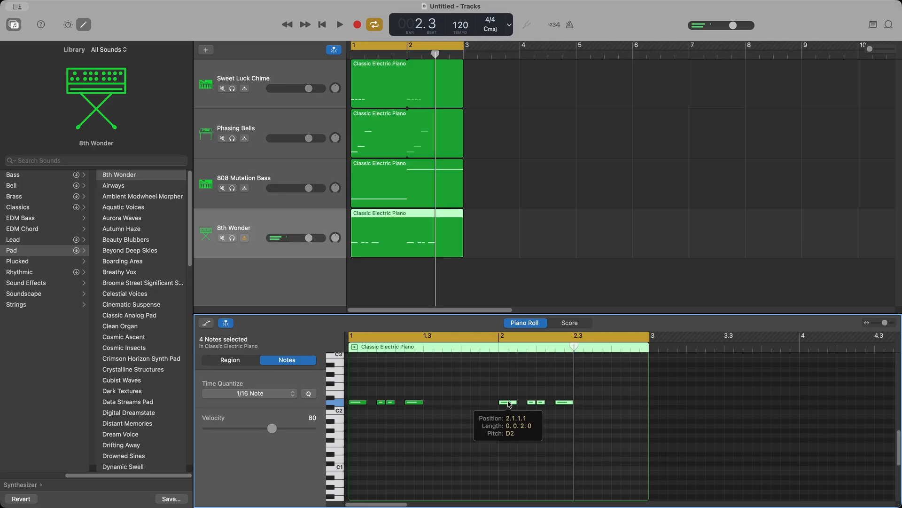
Step: Raise the bar-1 notes a few semitones and the bar-2 notes up to A#2
drag(447, 394, 357, 417)
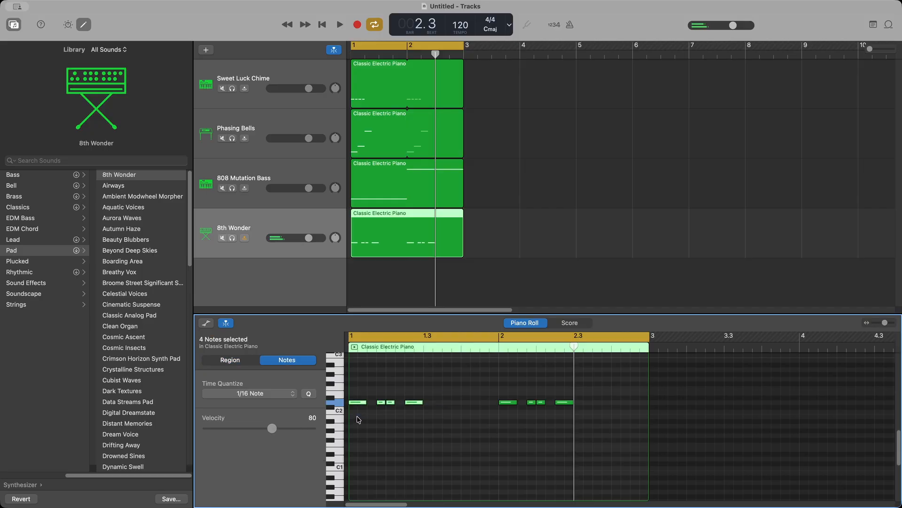
click(360, 404)
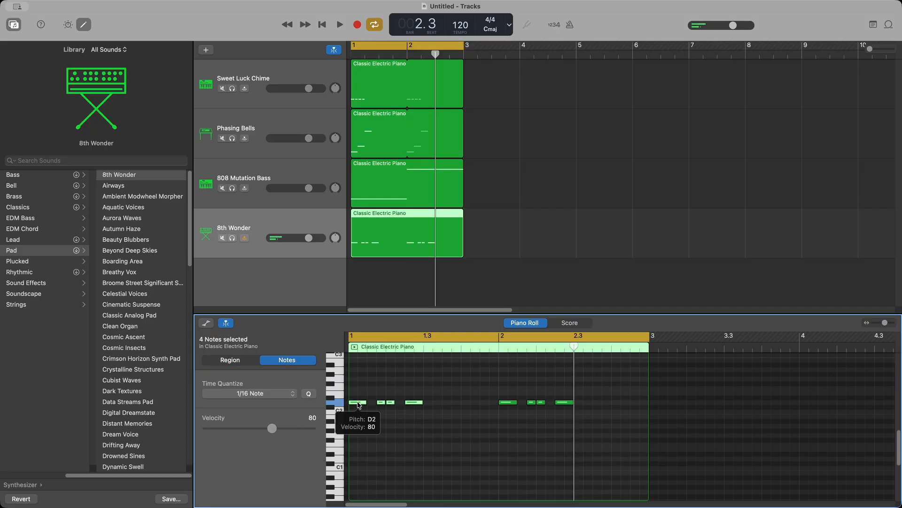
drag(360, 404, 359, 379)
scroll(475, 442, up, 3)
drag(495, 408, 580, 433)
drag(501, 425, 515, 376)
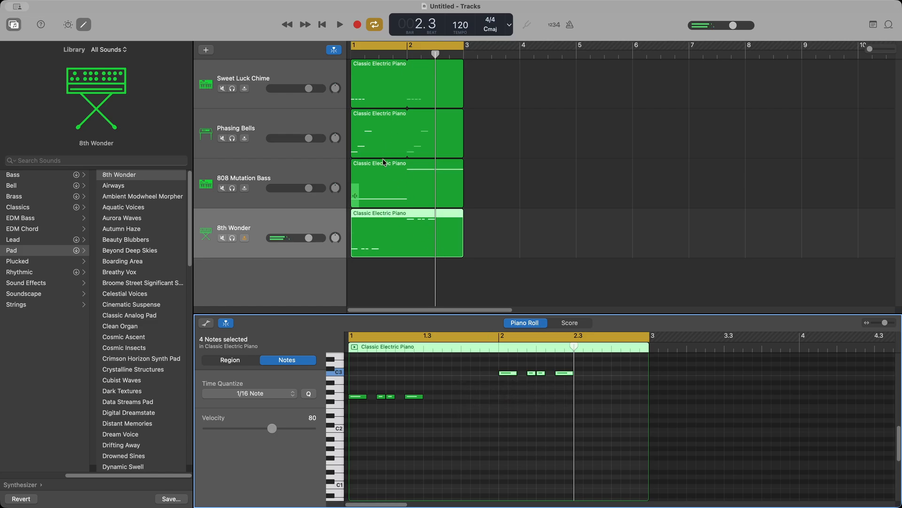
Step: Play the two-bar loop to hear the new melody, replaying from later in bar 2
key(space)
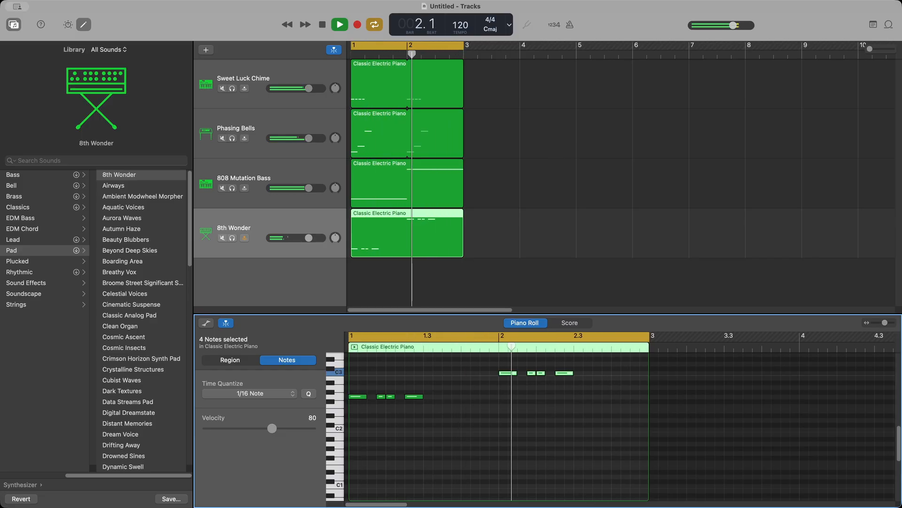
key(space)
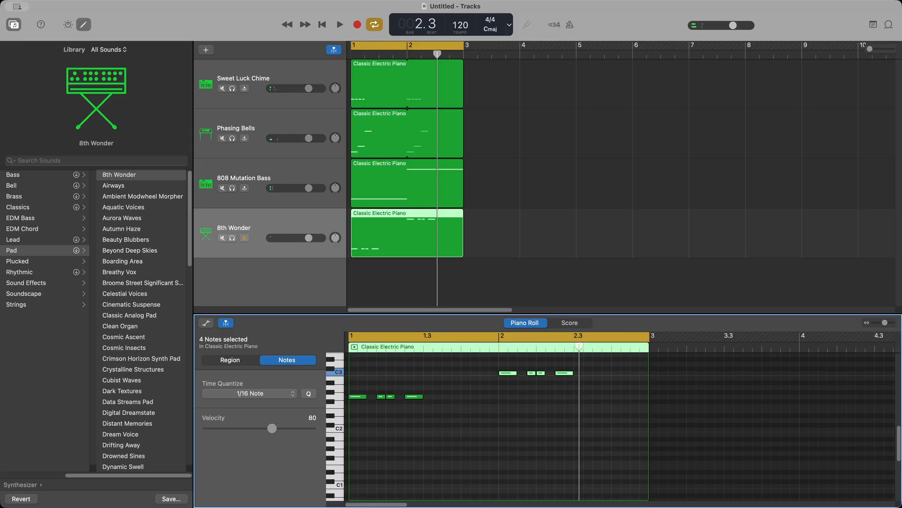
click(456, 54)
key(space)
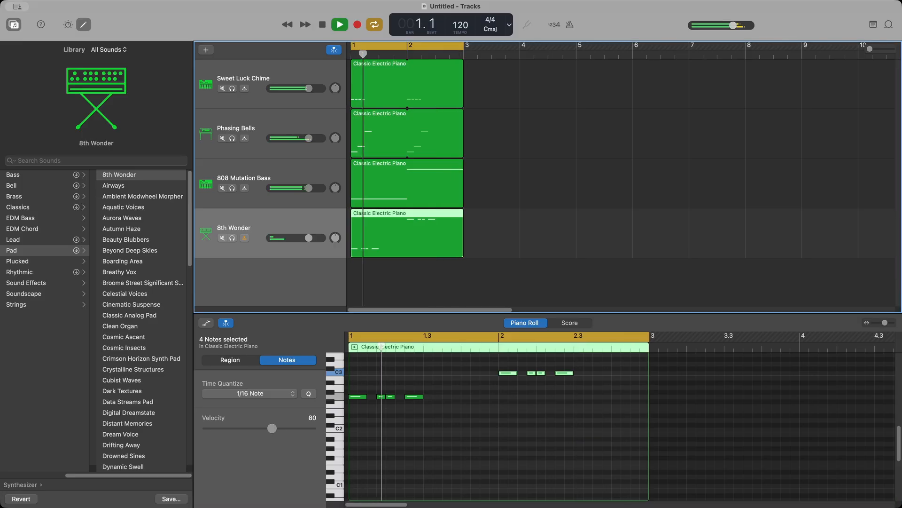